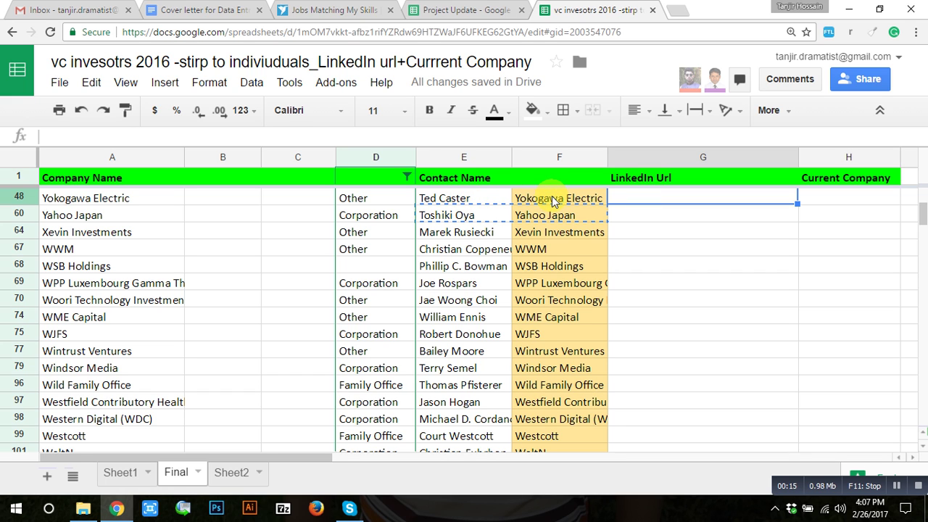
# Label the blank header cell of column F as Company Name
pyautogui.click(540, 157)
pyautogui.click(541, 250)
pyautogui.click(536, 182)
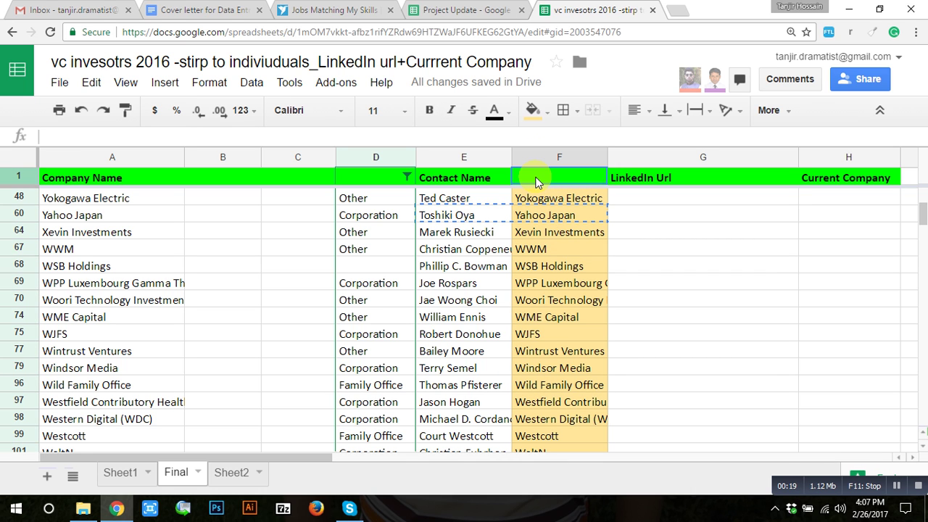
pyautogui.write('Company Name')
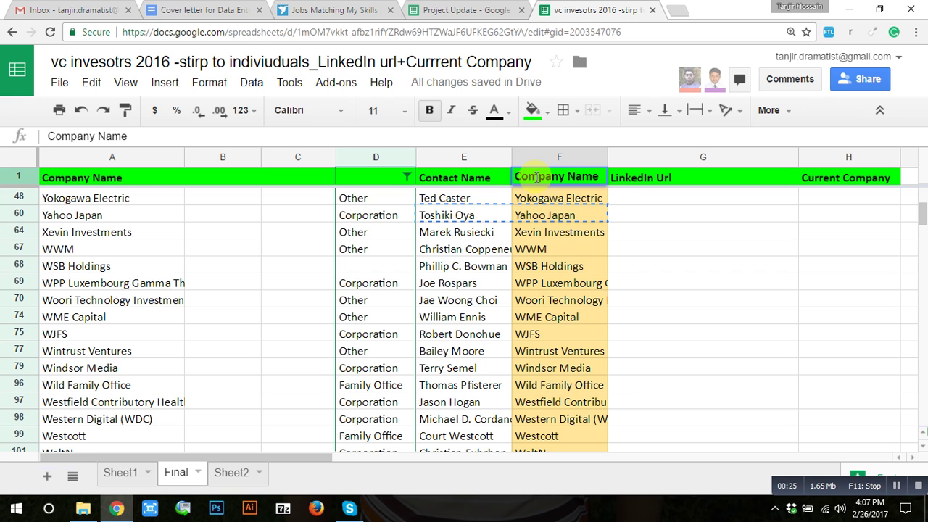
pyautogui.click(620, 201)
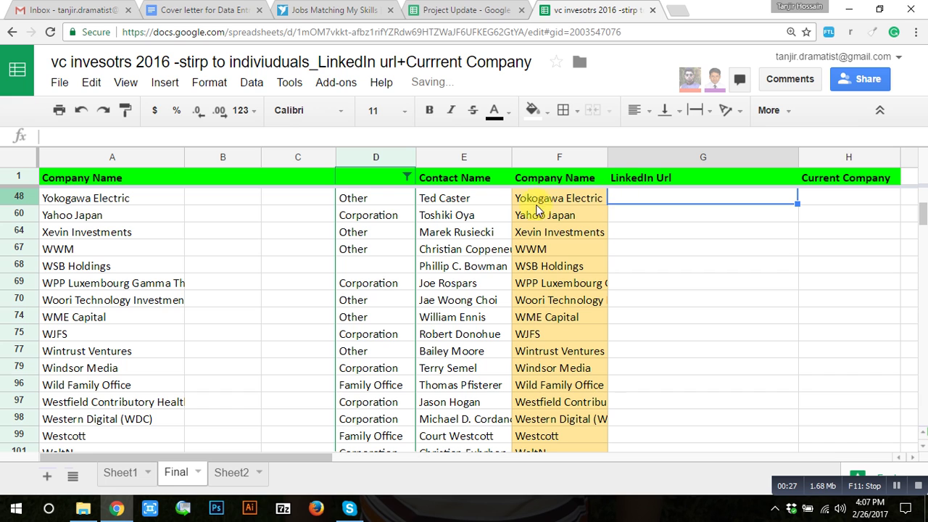
# Copy the contact name and company name cells of row 48, Yokogawa Electric
pyautogui.click(458, 202)
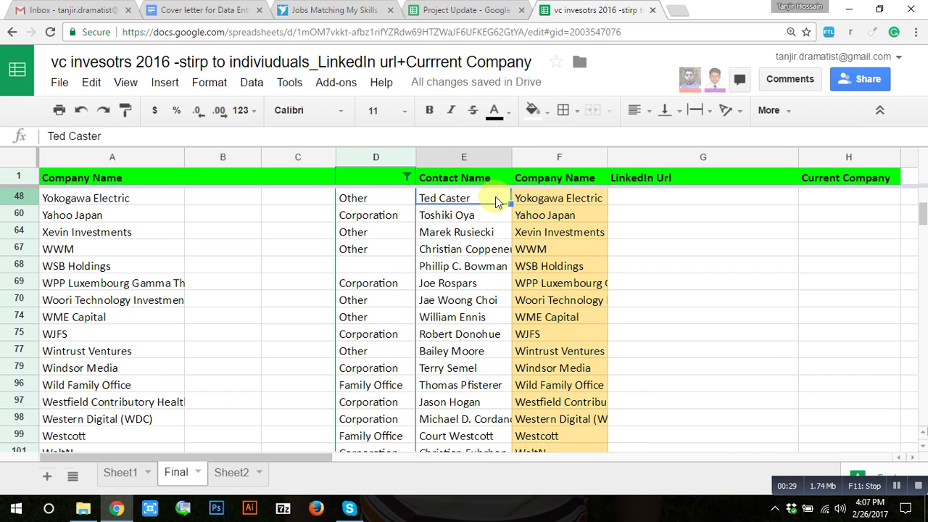
pyautogui.moveTo(495, 202); pyautogui.dragTo(545, 201)
pyautogui.rightClick(545, 201)
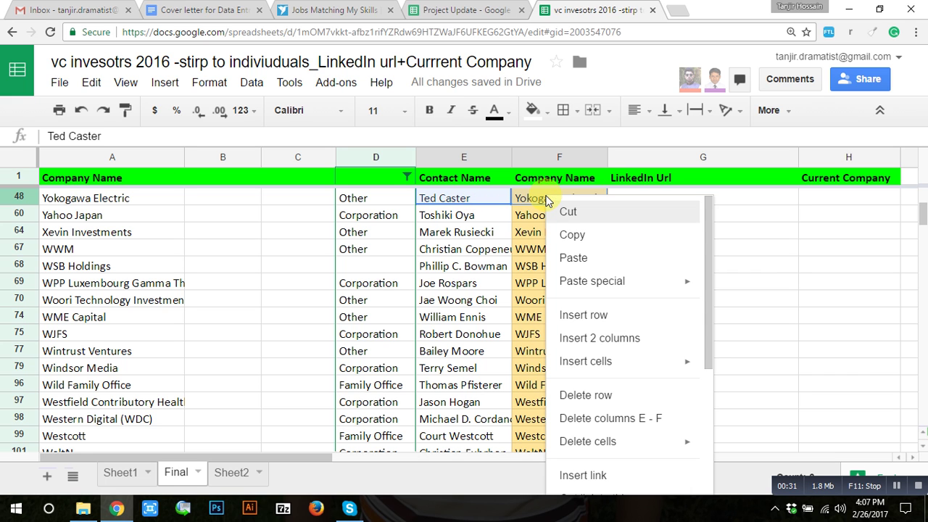
pyautogui.click(573, 239)
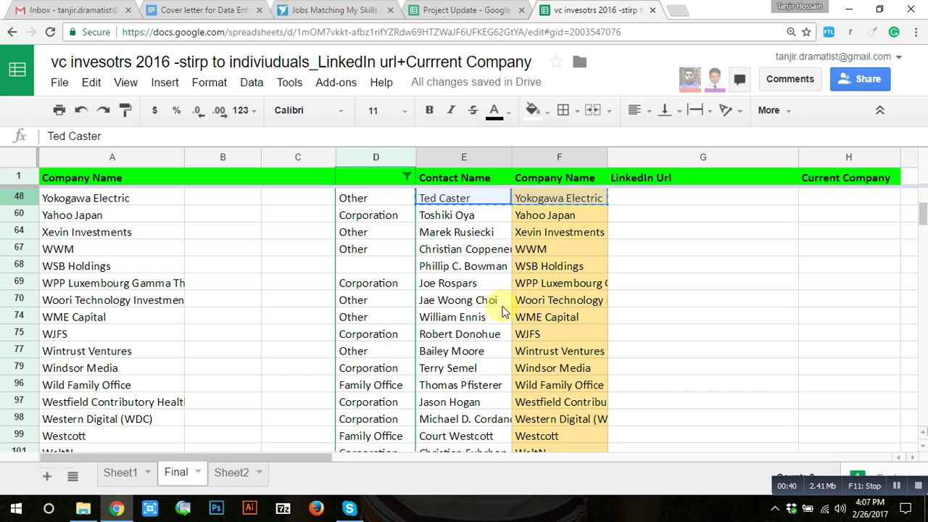
# In a new browser tab, search Google for the copied contact name and Yokogawa Electric, adding the word linkedin
pyautogui.click(682, 10)
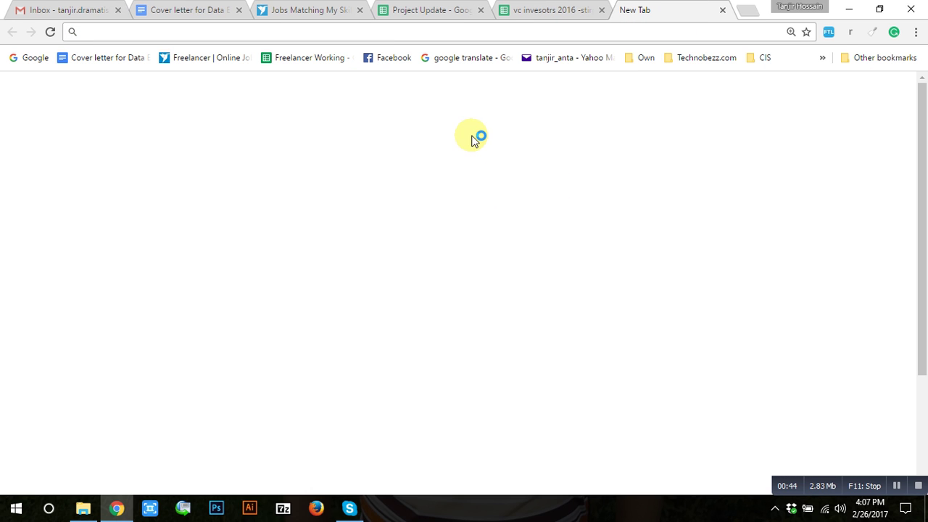
pyautogui.click(217, 321)
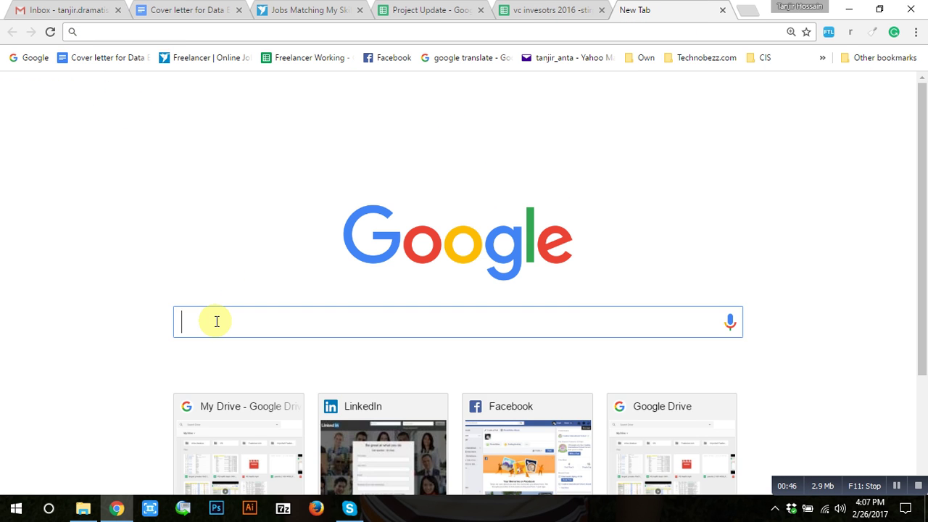
pyautogui.rightClick(216, 321)
pyautogui.click(247, 195)
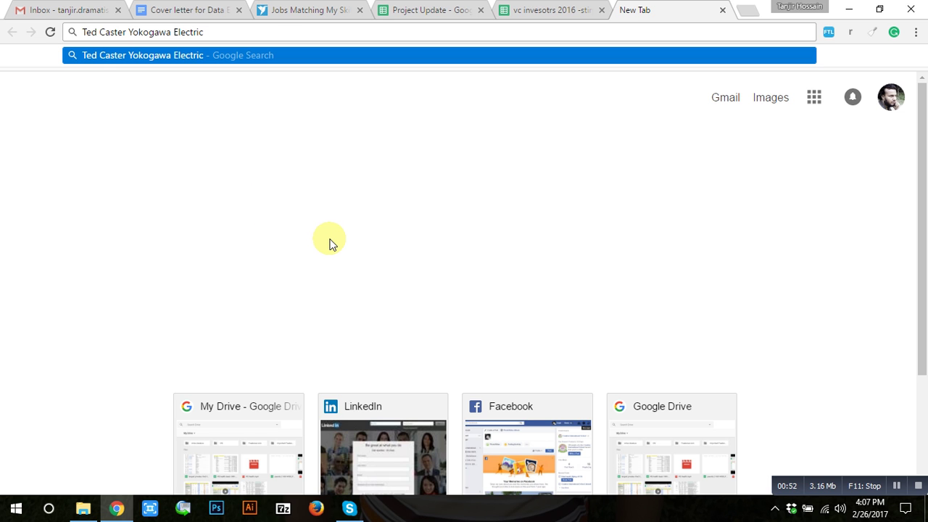
pyautogui.write('linkedin')
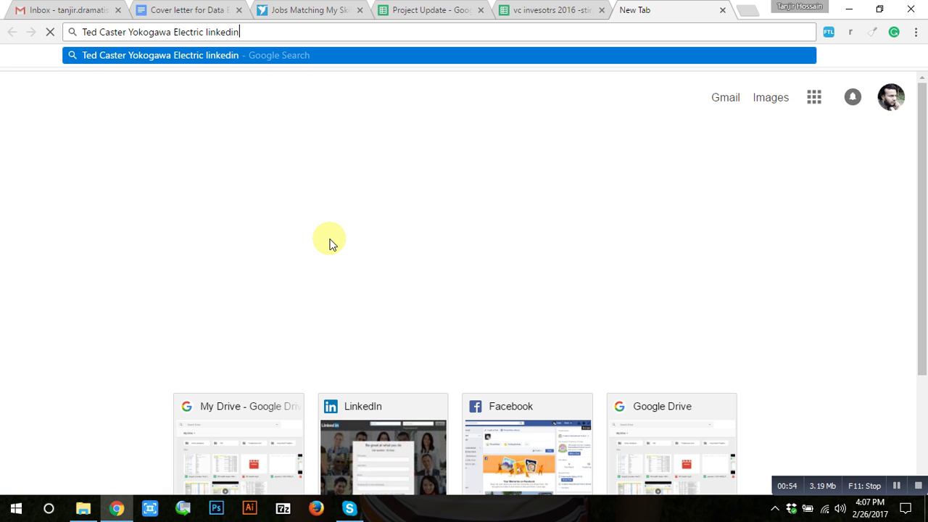
pyautogui.press('Return')
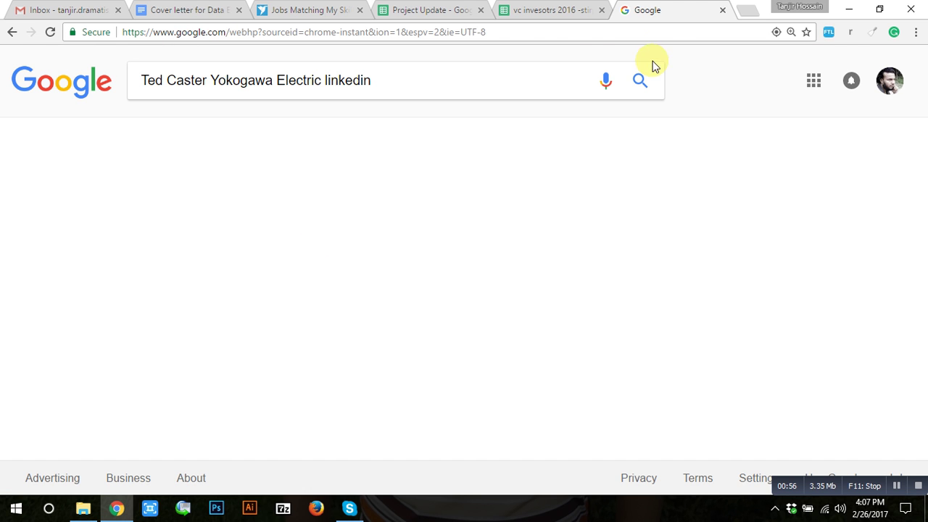
pyautogui.click(639, 82)
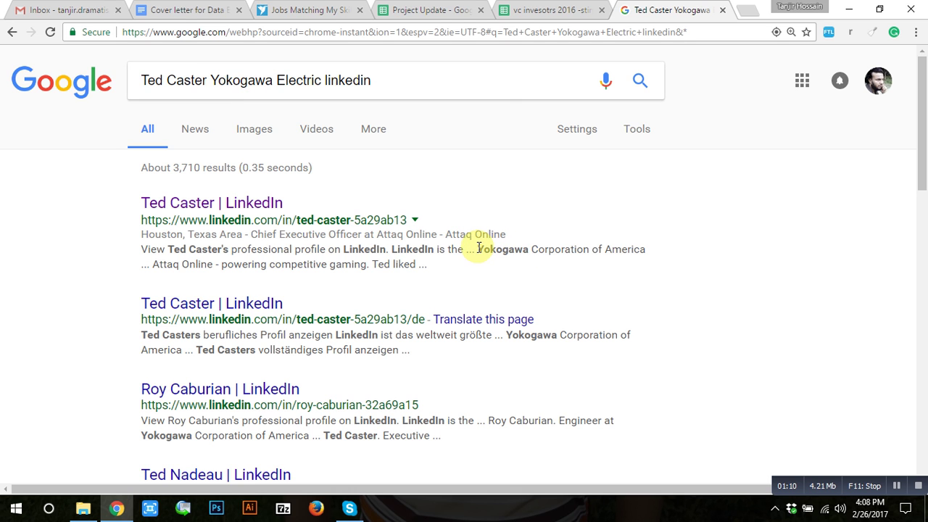
# Check the first result's company against Yokogawa in the query and open that LinkedIn profile in a new tab
pyautogui.moveTo(478, 248); pyautogui.dragTo(533, 250)
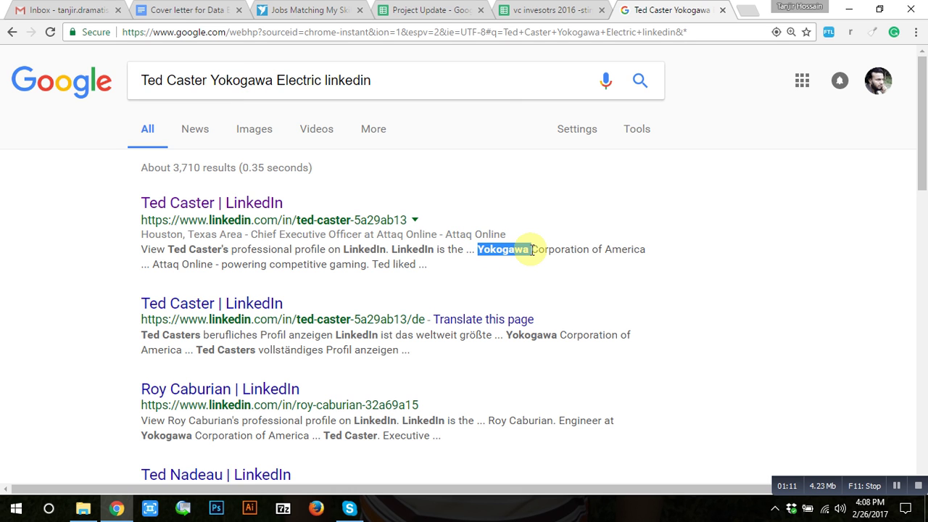
pyautogui.click(72, 205)
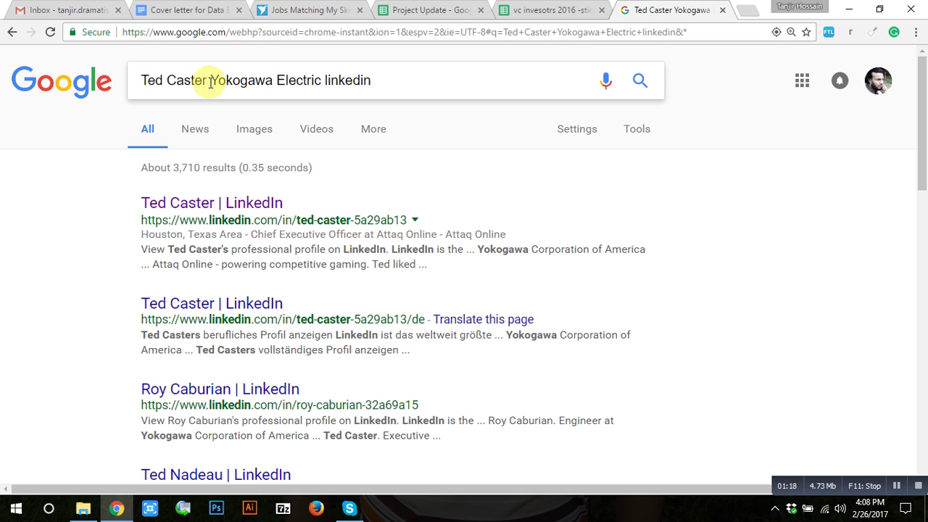
pyautogui.moveTo(213, 80); pyautogui.dragTo(272, 82)
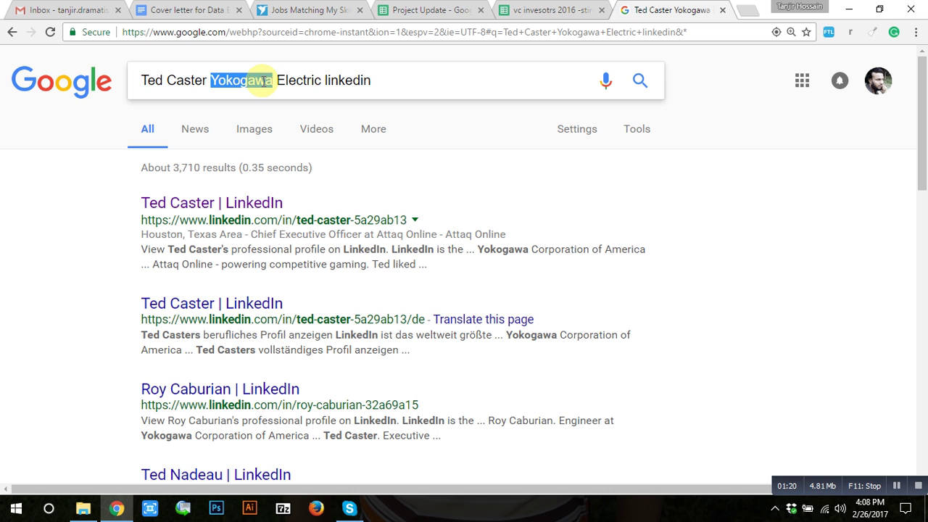
pyautogui.click(271, 81)
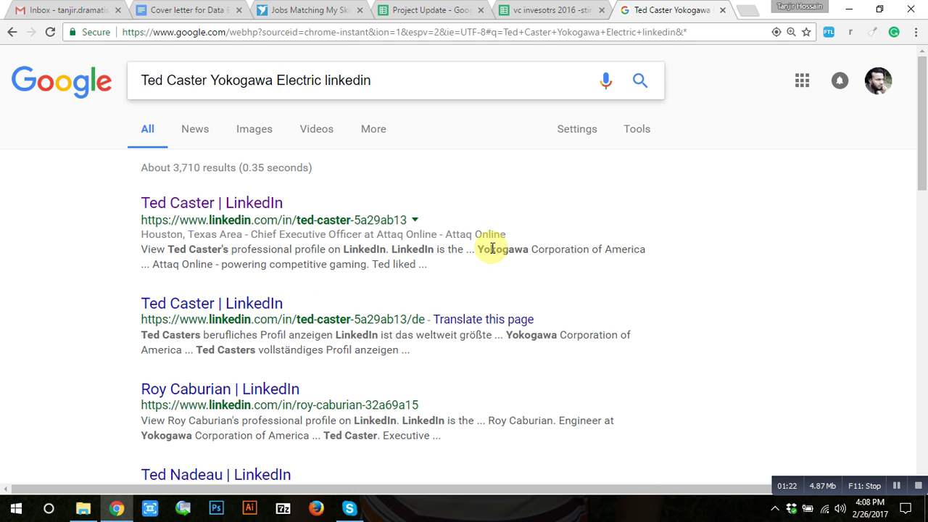
pyautogui.rightClick(194, 206)
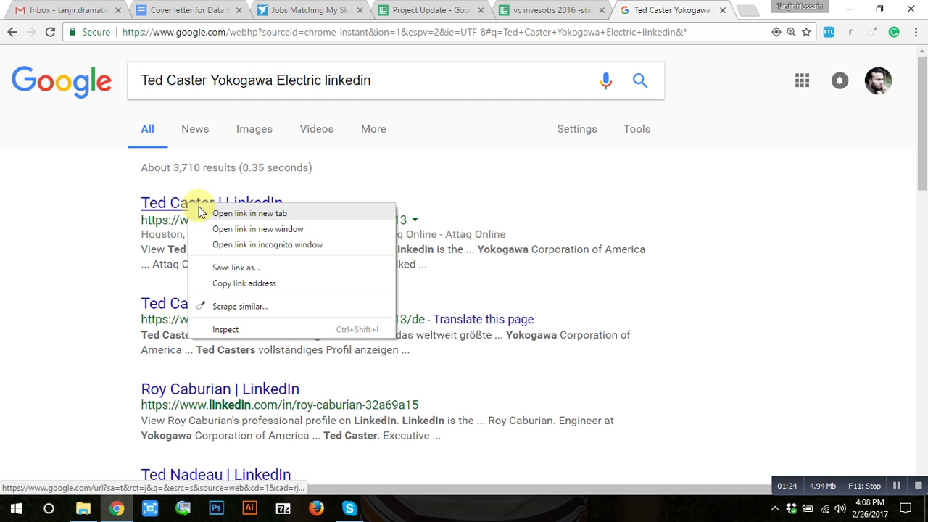
pyautogui.click(203, 212)
pyautogui.click(661, 8)
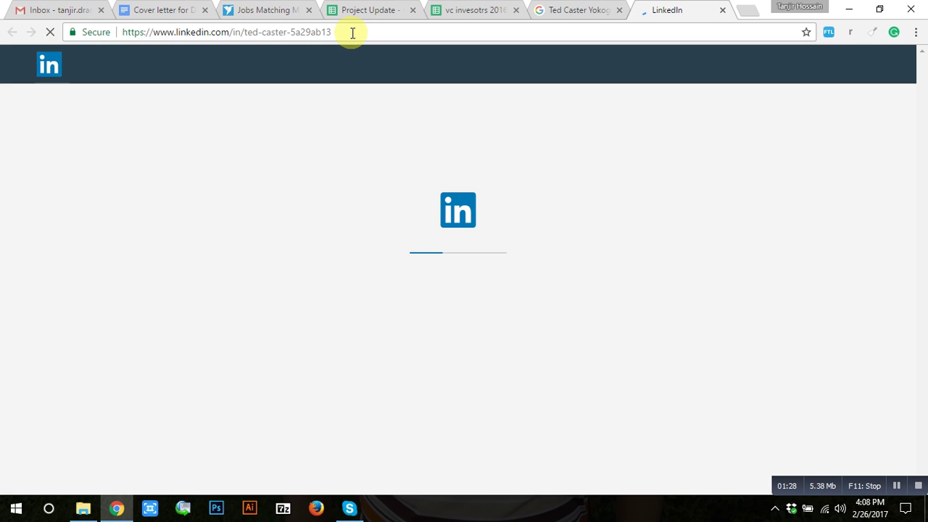
# Copy the profile's web address into the LinkedIn Url cell of row 48 in the spreadsheet
pyautogui.click(353, 33)
pyautogui.rightClick(323, 31)
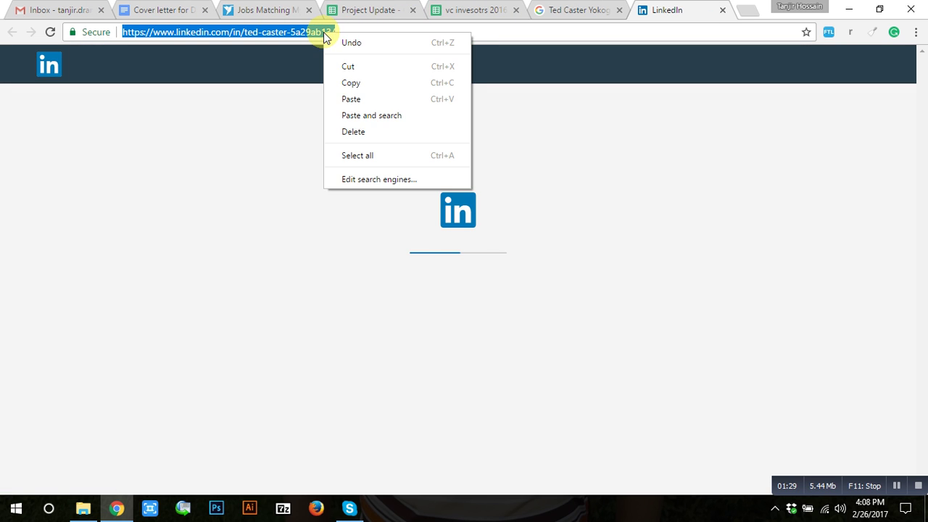
pyautogui.click(350, 83)
pyautogui.click(456, 13)
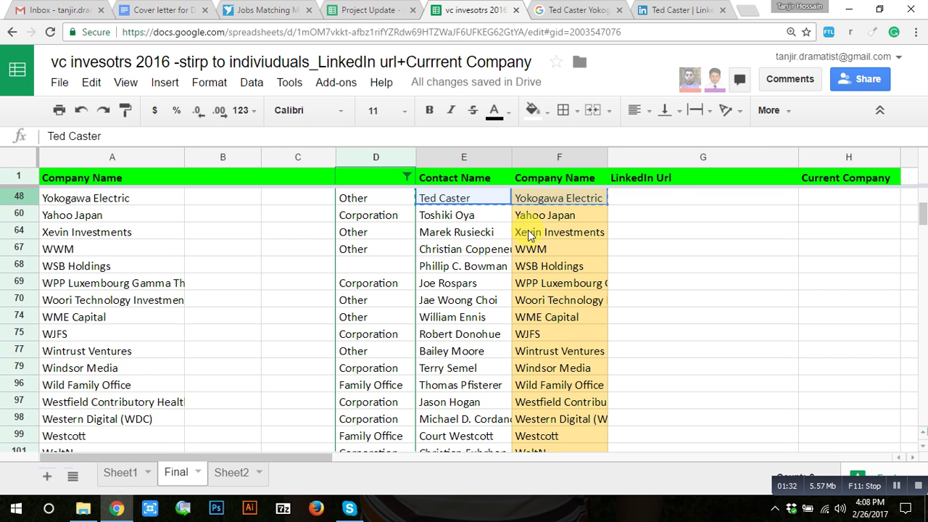
pyautogui.click(669, 205)
pyautogui.rightClick(661, 197)
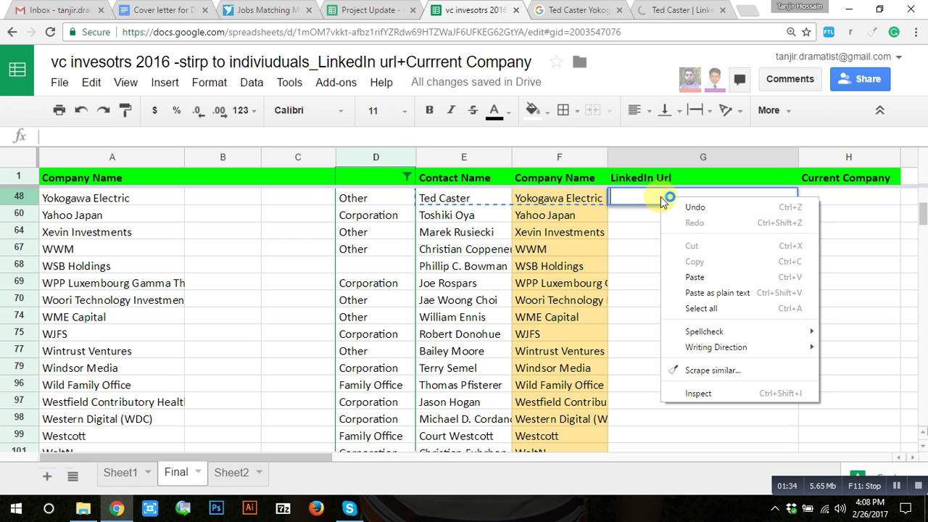
pyautogui.click(689, 275)
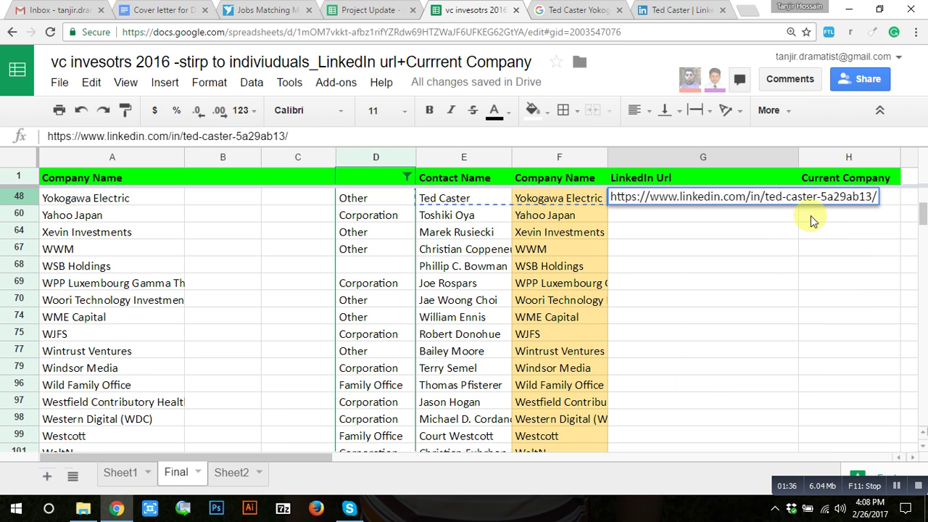
pyautogui.click(828, 198)
# Copy the current company, Attaq Online, from the LinkedIn profile into the Current Company cell of row 48
pyautogui.click(682, 9)
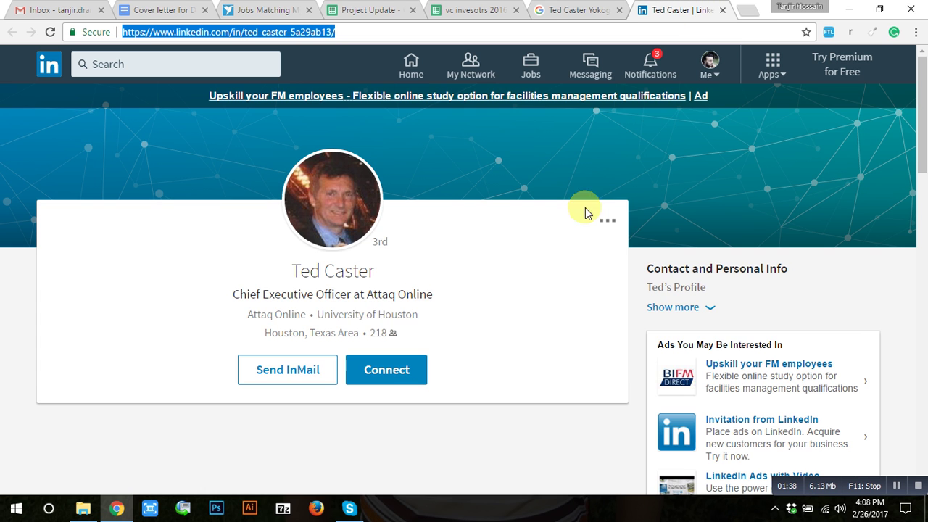
pyautogui.scroll(-3, 342, 322)
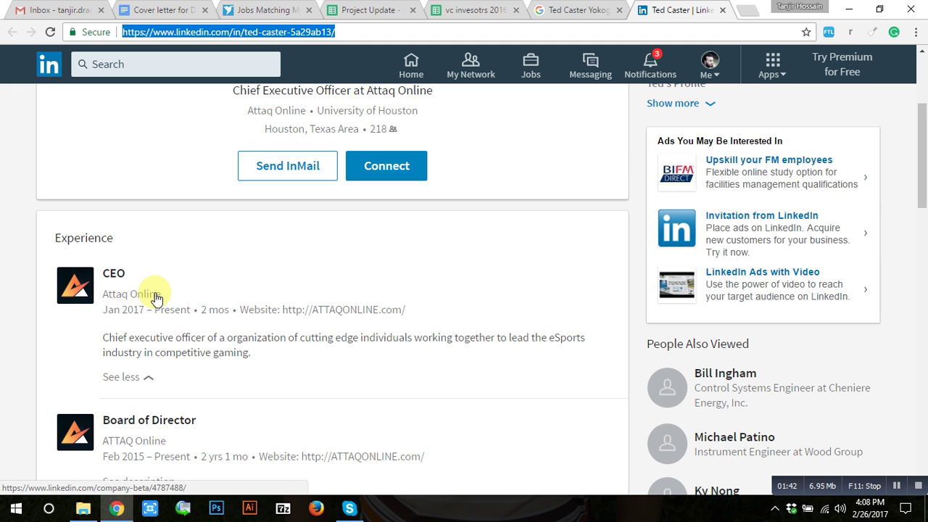
pyautogui.scroll(2, 208, 305)
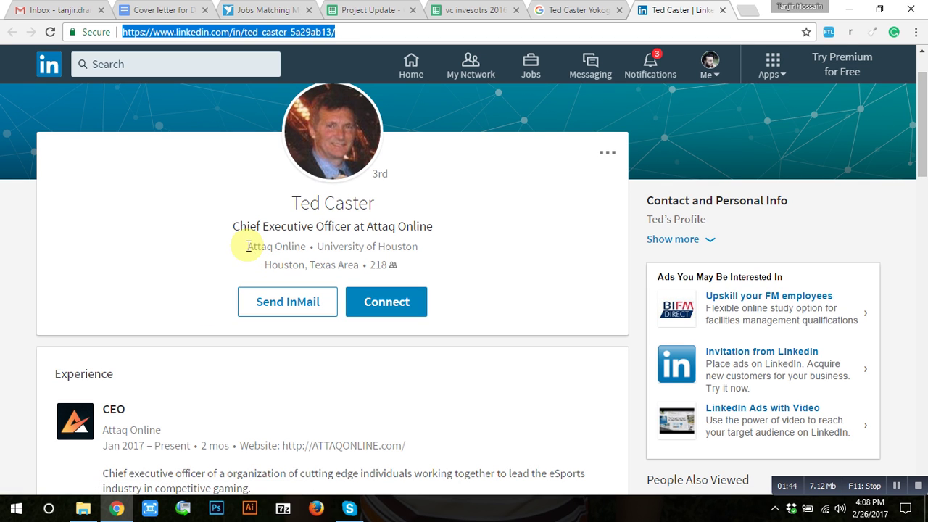
pyautogui.moveTo(248, 246); pyautogui.dragTo(296, 250)
pyautogui.rightClick(298, 247)
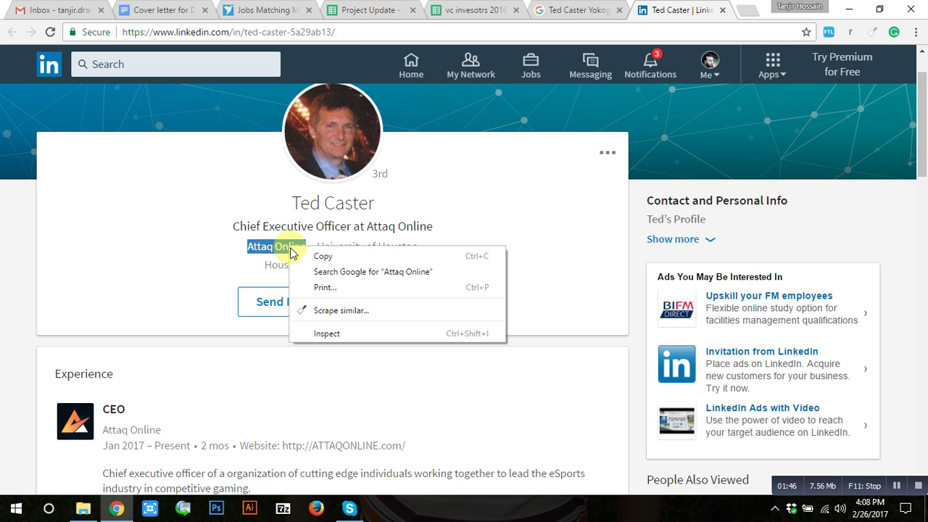
pyautogui.click(319, 254)
pyautogui.click(480, 10)
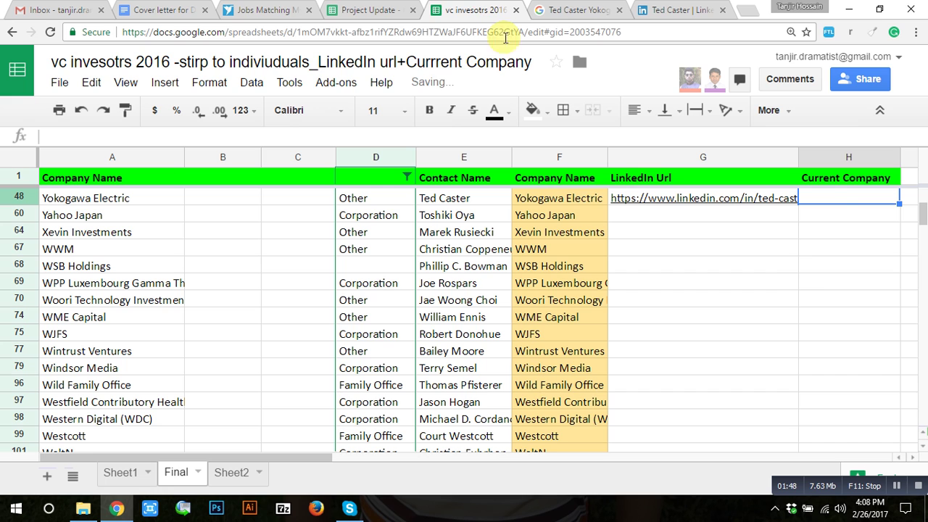
pyautogui.doubleClick(817, 200)
pyautogui.rightClick(817, 199)
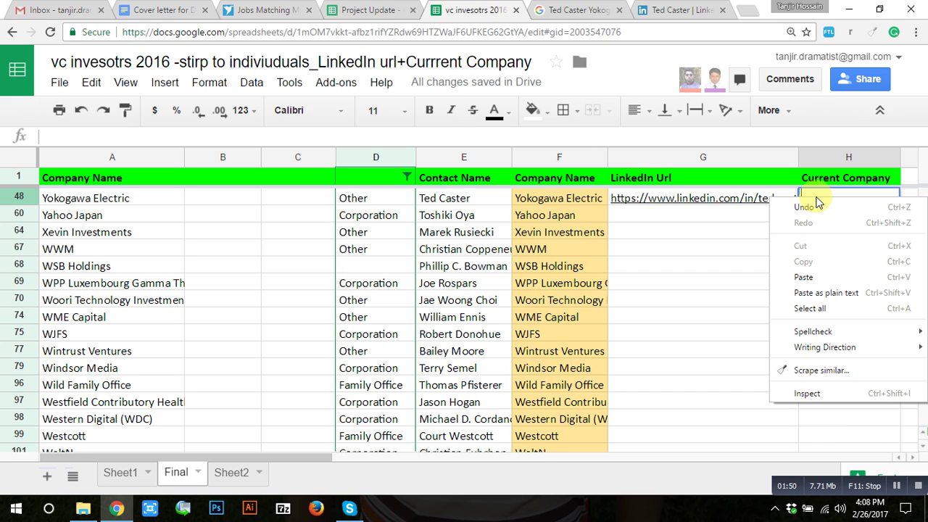
pyautogui.click(805, 278)
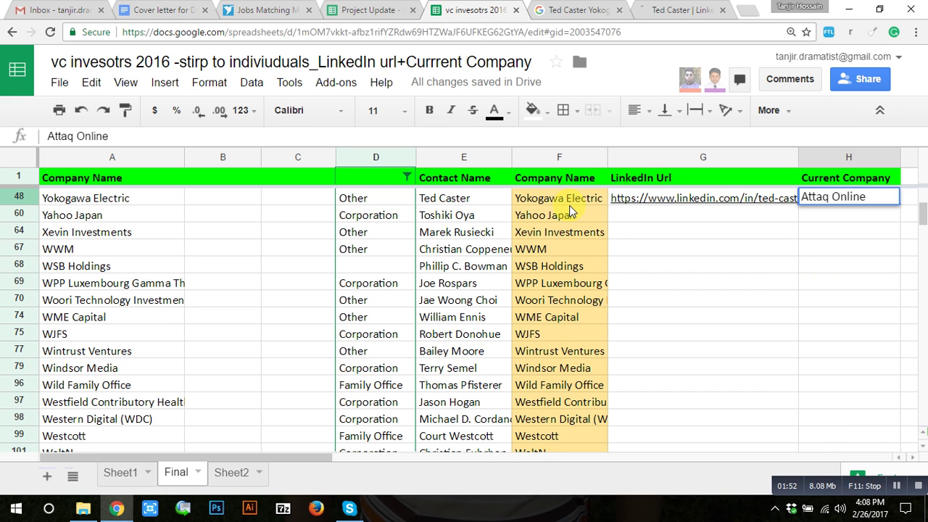
pyautogui.click(638, 222)
# Copy the contact name and company name cells of row 60, Yahoo Japan
pyautogui.click(480, 219)
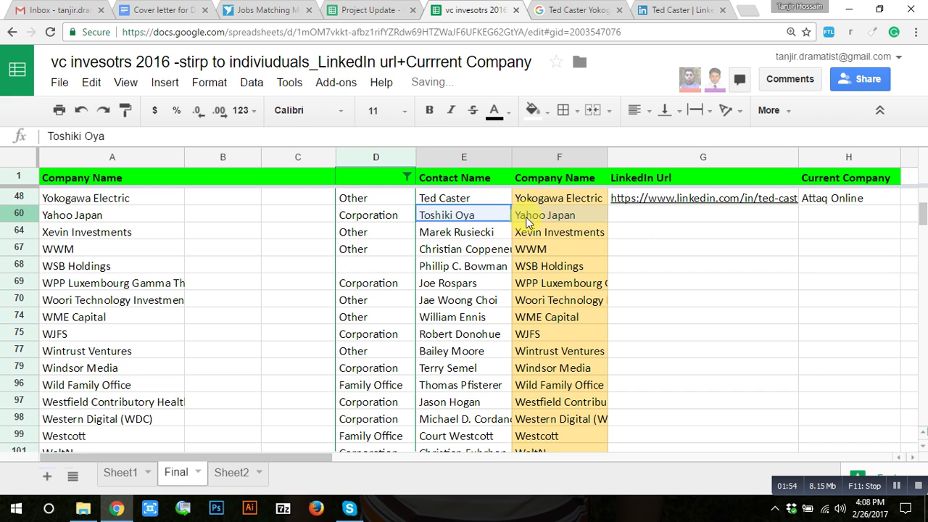
pyautogui.rightClick(539, 222)
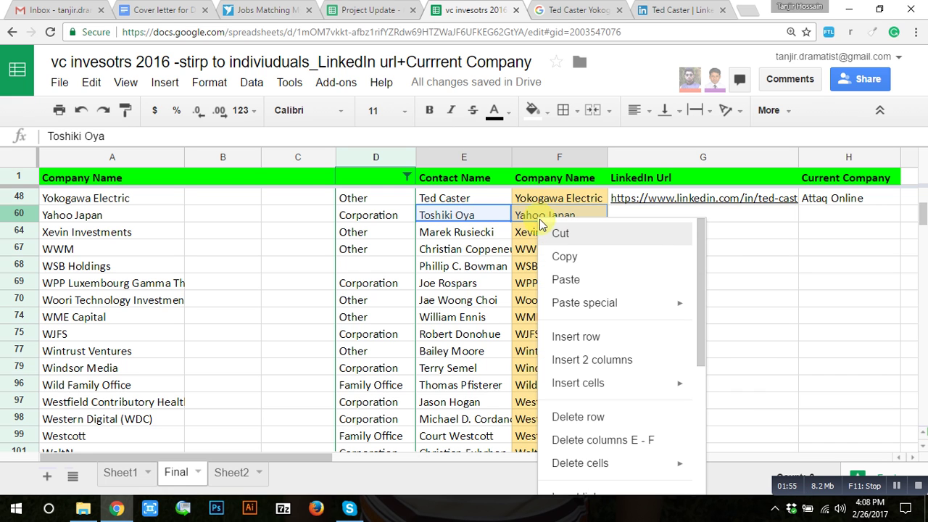
pyautogui.click(565, 261)
# Replace the previous contact and company in the Google query with the copied row 60 details, keeping linkedin, and run the search
pyautogui.click(589, 9)
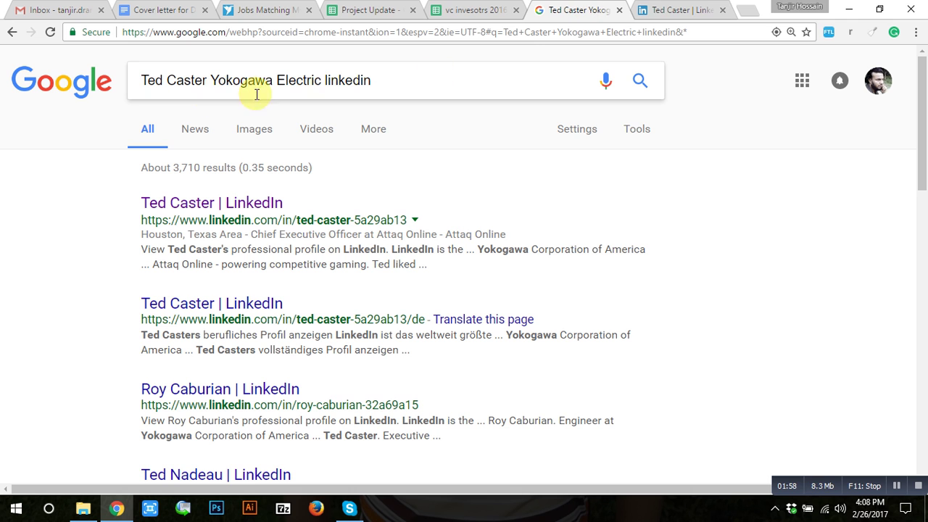
pyautogui.moveTo(321, 78); pyautogui.dragTo(141, 81)
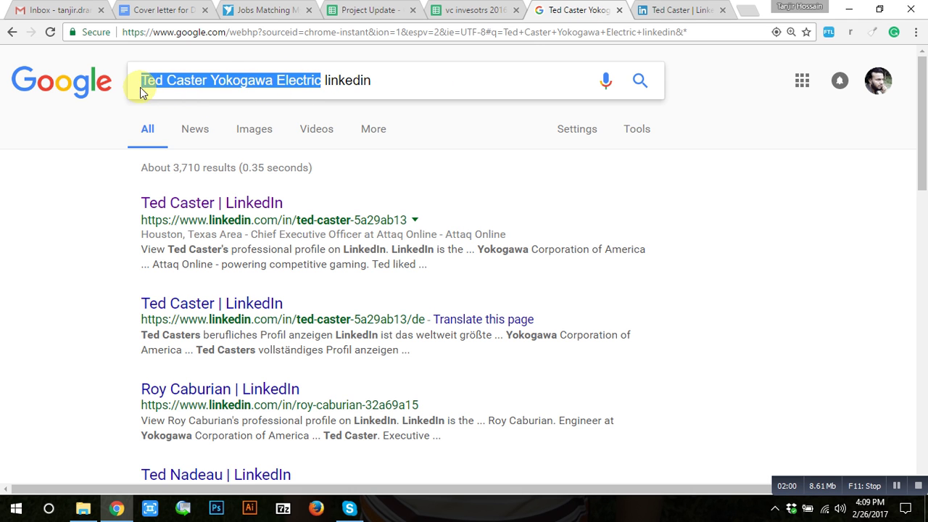
pyautogui.rightClick(221, 85)
pyautogui.click(254, 120)
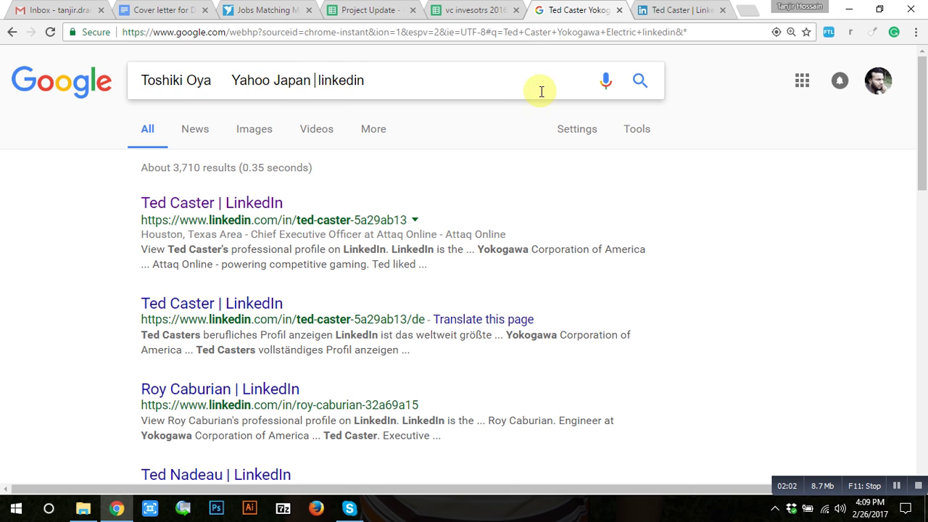
pyautogui.click(639, 81)
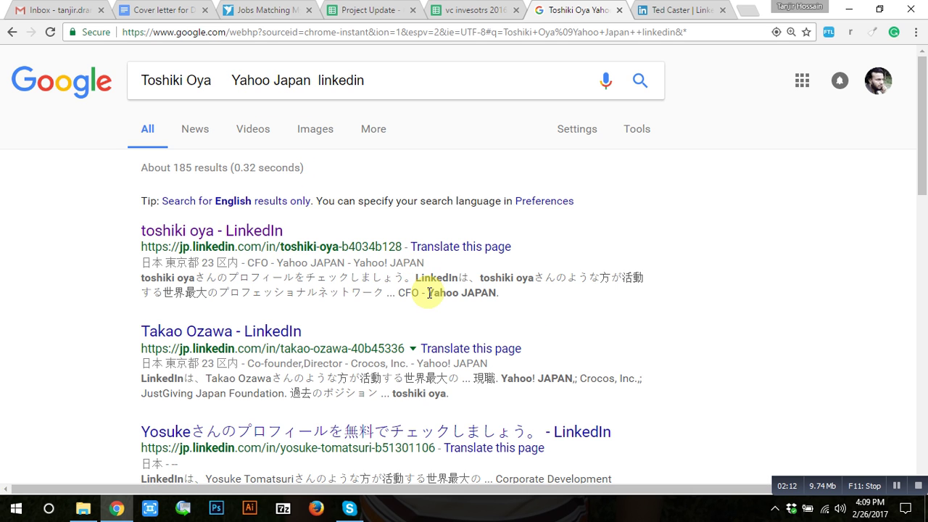
# Open the first LinkedIn result matching the Yahoo Japan contact in a new tab and close the previous contact's profile
pyautogui.moveTo(429, 293); pyautogui.dragTo(503, 292)
pyautogui.click(486, 293)
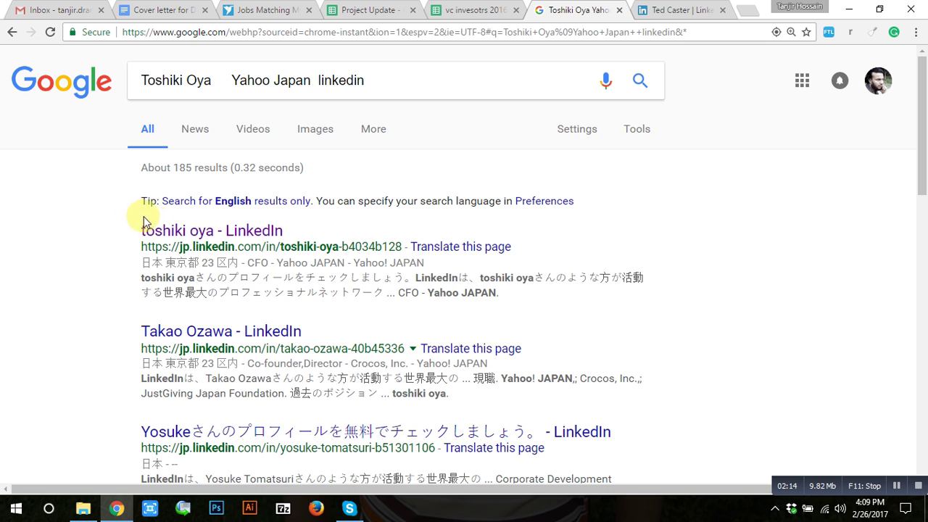
pyautogui.rightClick(195, 232)
pyautogui.click(222, 243)
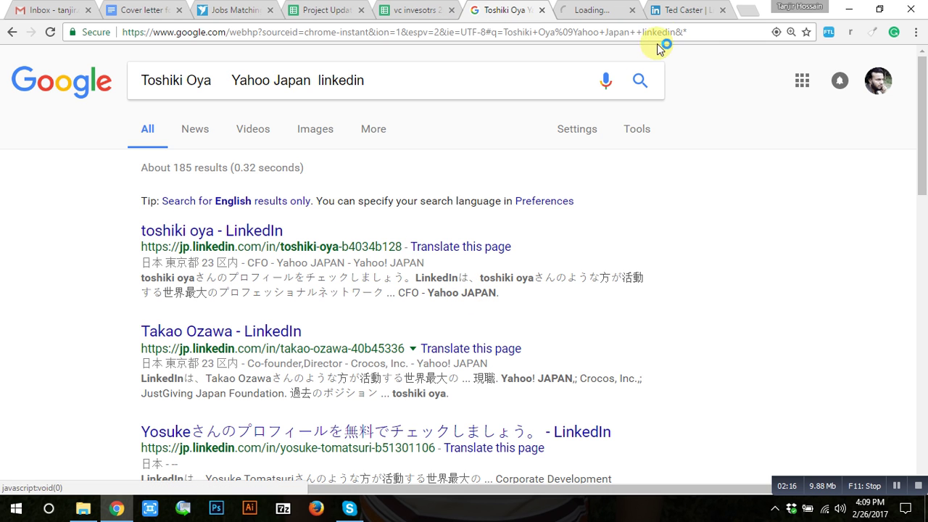
pyautogui.click(722, 11)
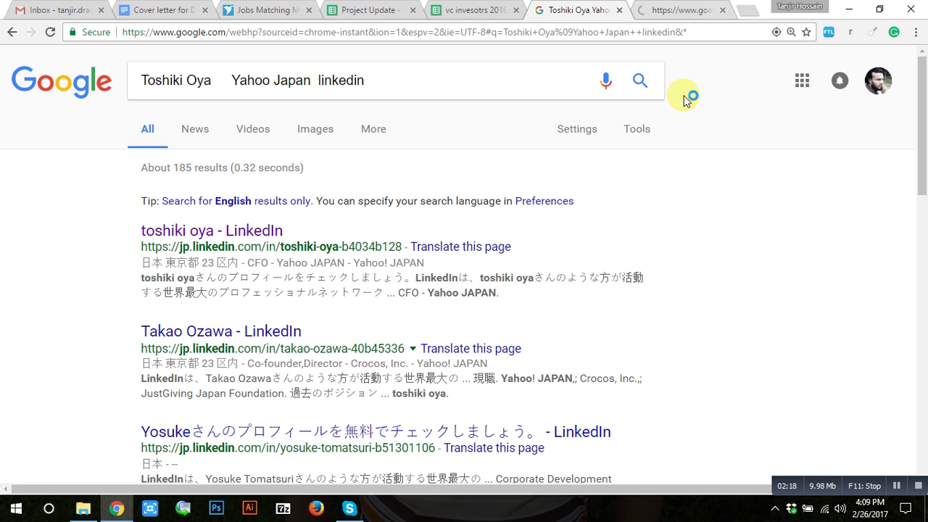
pyautogui.click(680, 11)
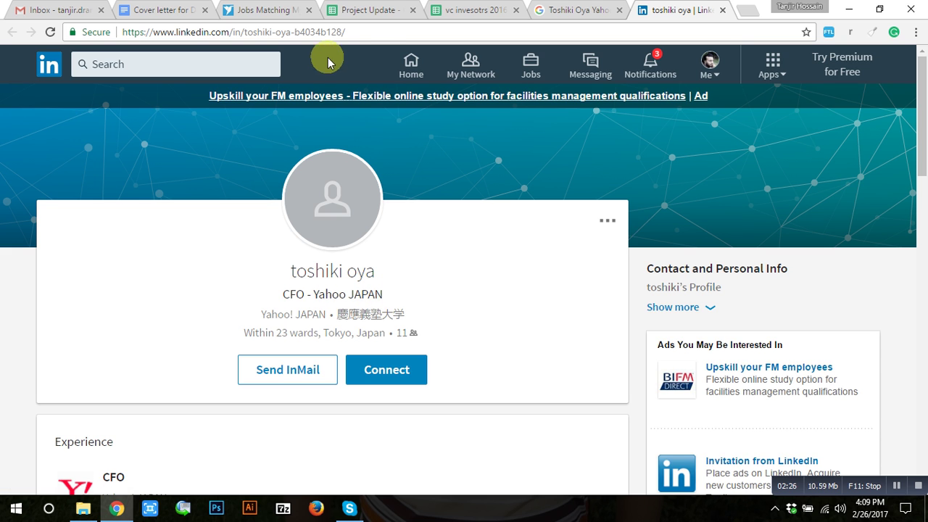
# Copy the profile's web address into the LinkedIn Url cell of row 60 in the spreadsheet
pyautogui.click(362, 32)
pyautogui.rightClick(362, 33)
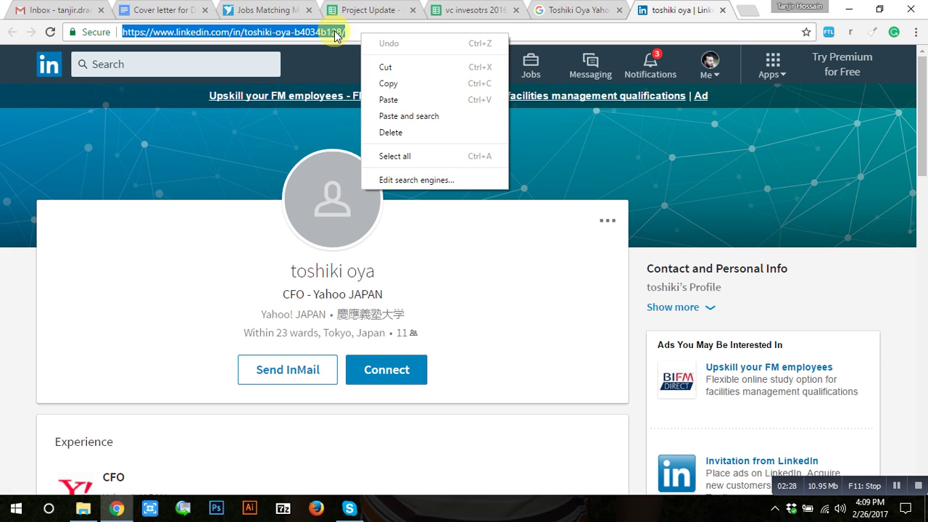
pyautogui.rightClick(328, 33)
pyautogui.click(353, 80)
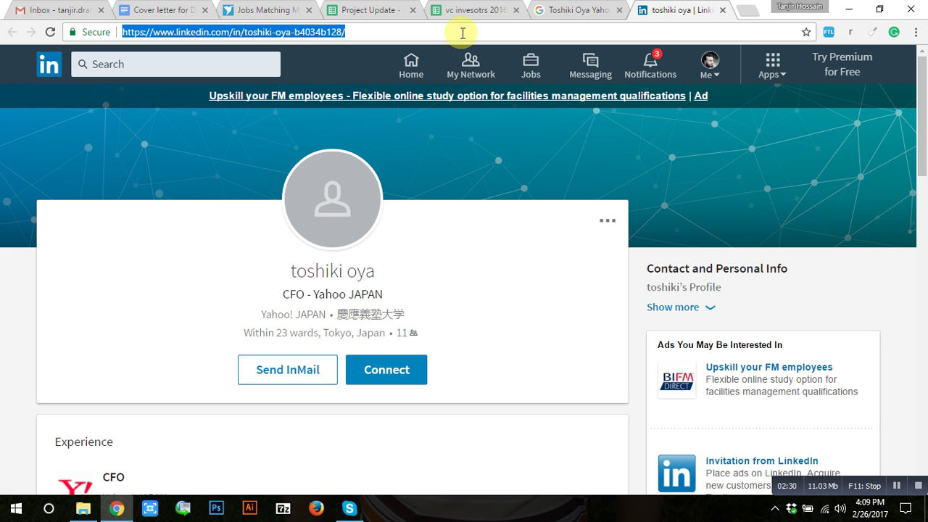
pyautogui.click(467, 9)
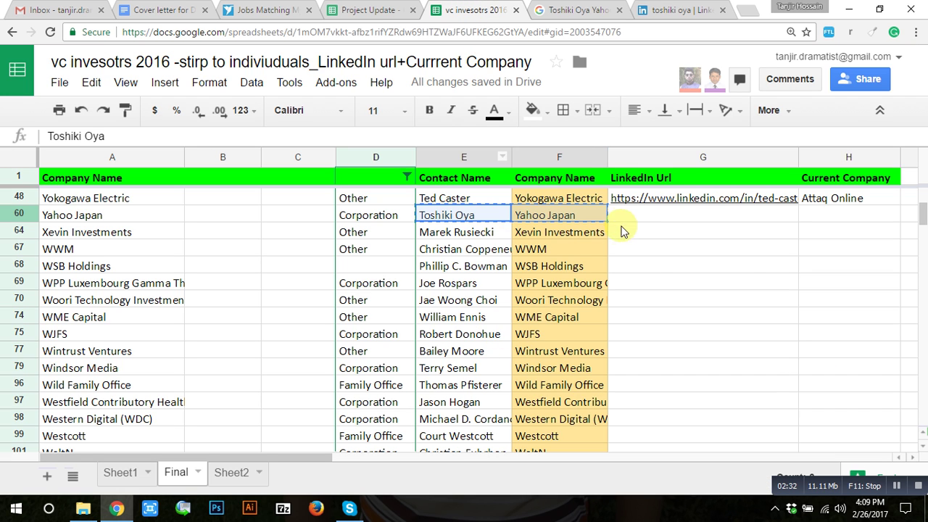
pyautogui.click(629, 214)
pyautogui.rightClick(632, 215)
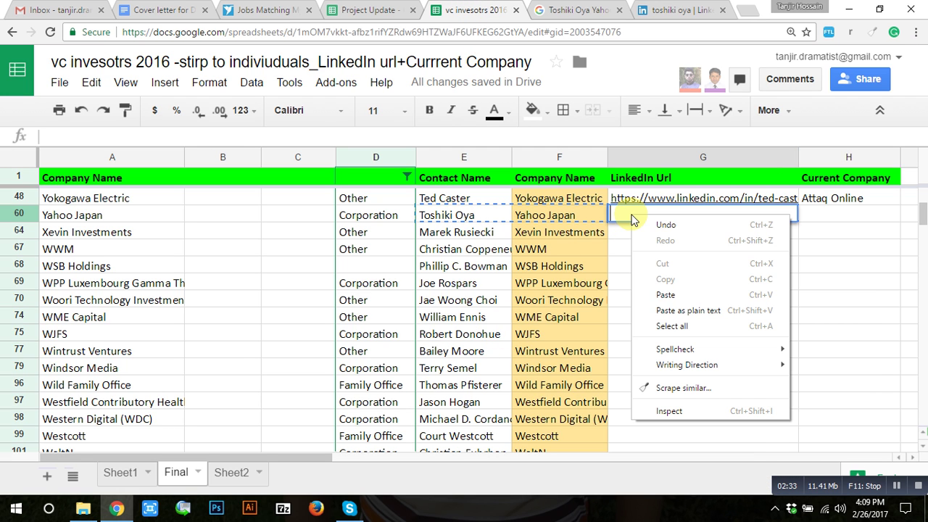
pyautogui.click(633, 296)
pyautogui.click(821, 233)
# Copy the current company, Yahoo! JAPAN, from the profile into the Current Company cell of row 60, and close the profile
pyautogui.click(831, 216)
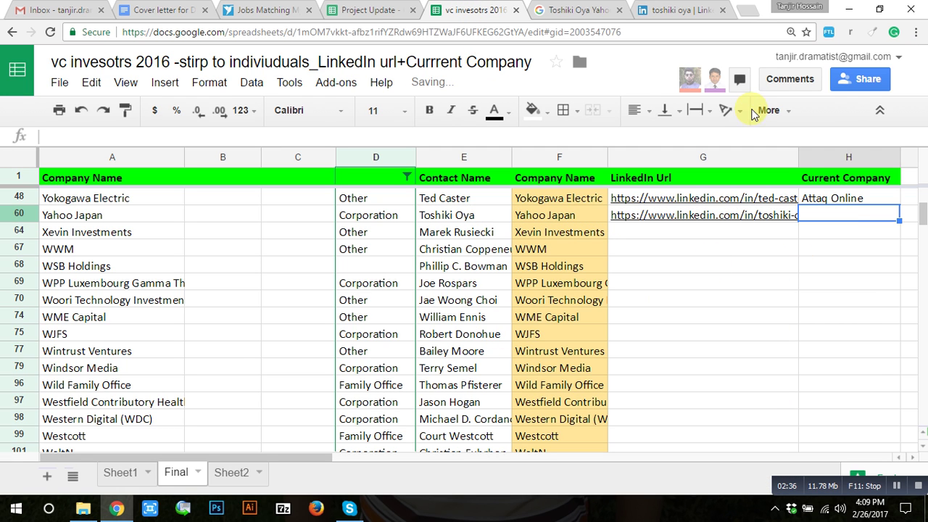
pyautogui.click(682, 9)
pyautogui.scroll(-3, 249, 341)
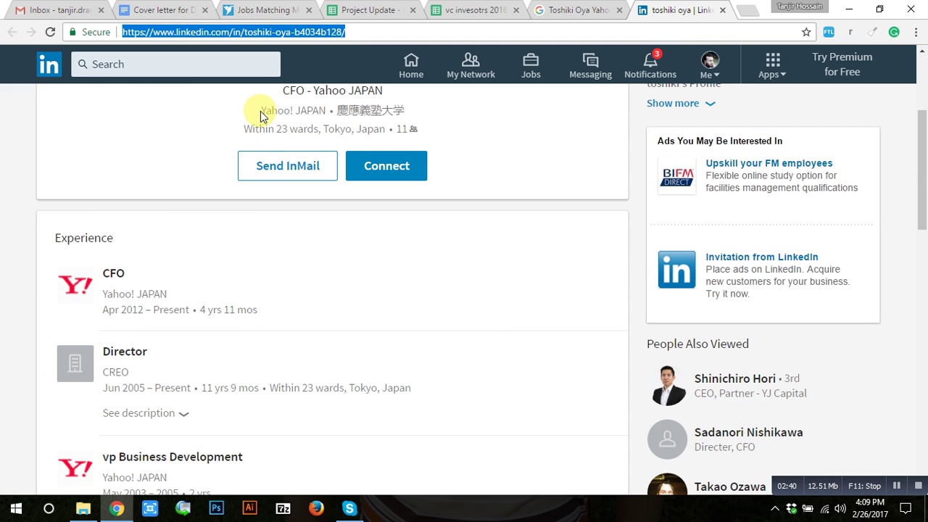
pyautogui.moveTo(261, 111); pyautogui.dragTo(318, 112)
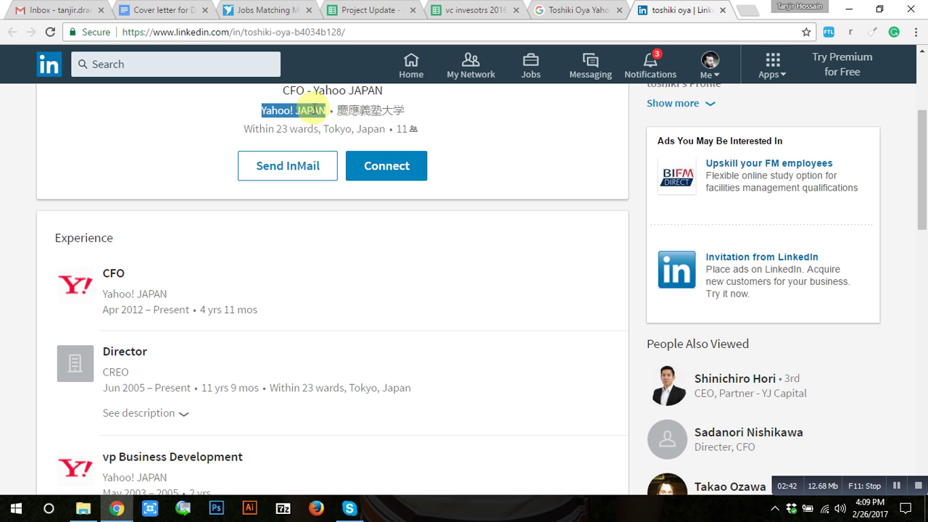
pyautogui.rightClick(314, 110)
pyautogui.click(342, 118)
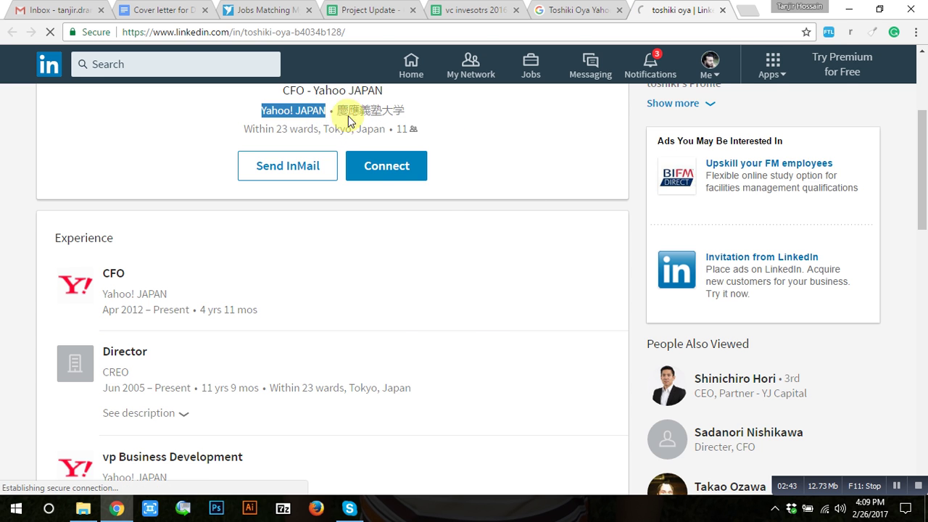
pyautogui.click(513, 6)
pyautogui.doubleClick(824, 213)
pyautogui.rightClick(824, 216)
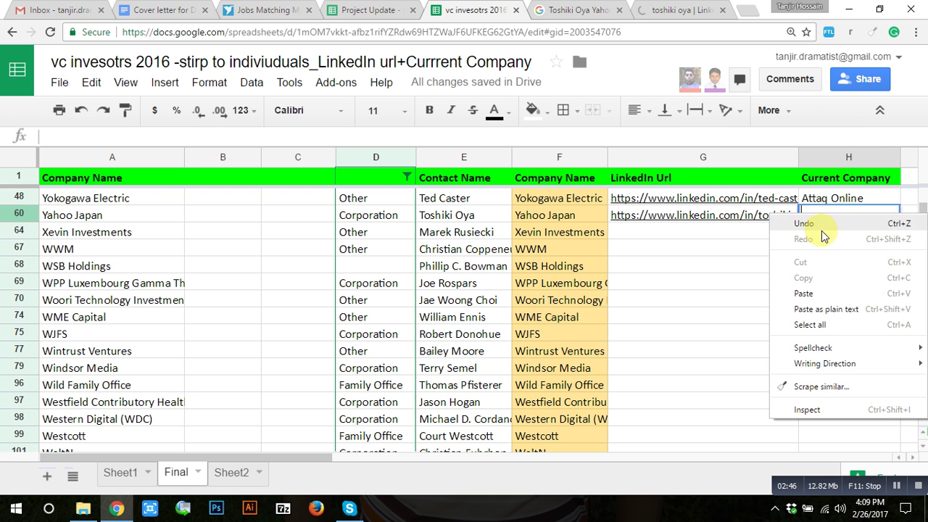
pyautogui.click(812, 293)
pyautogui.click(698, 232)
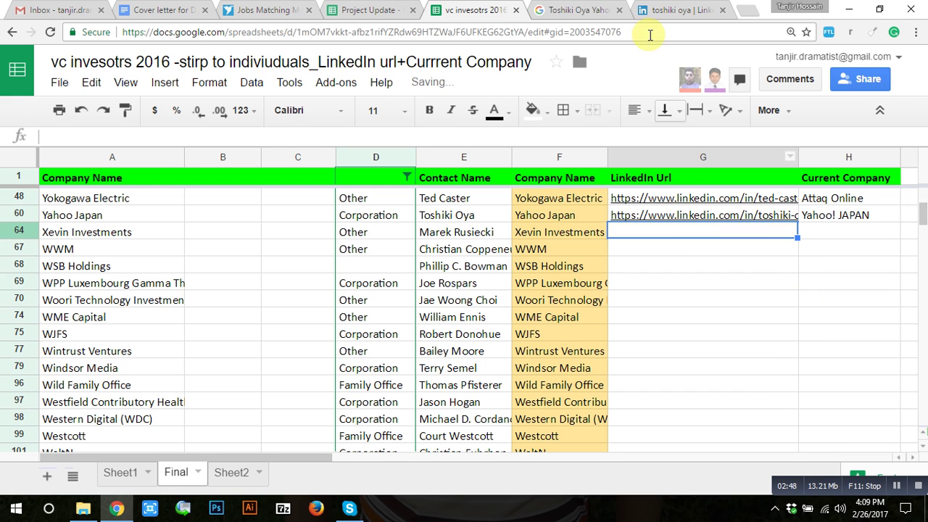
pyautogui.click(723, 10)
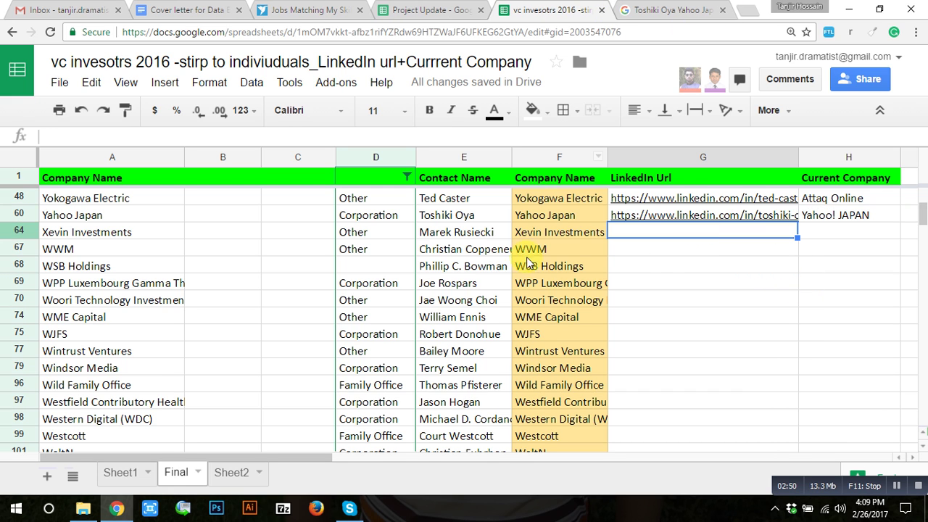
# Copy the contact name and company name cells of row 64, Xevin Investments
pyautogui.click(478, 232)
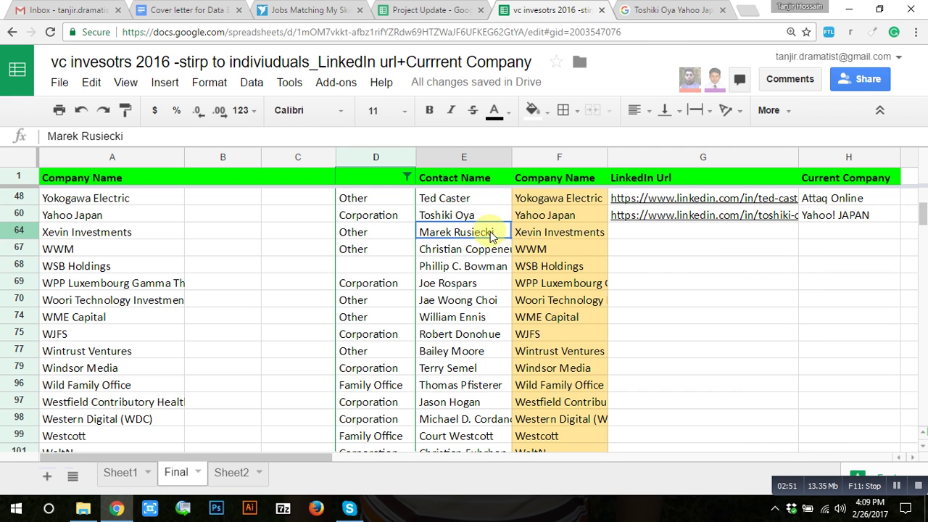
pyautogui.rightClick(542, 233)
pyautogui.click(564, 272)
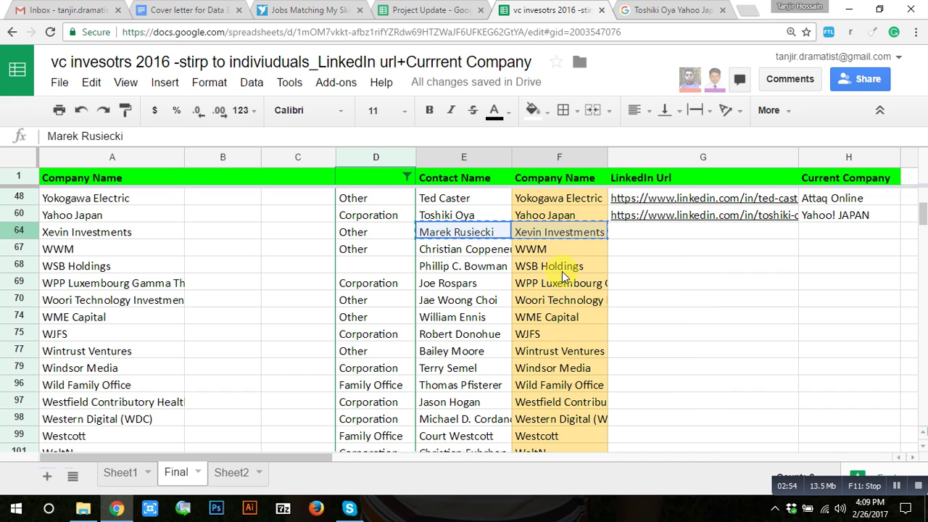
# Replace the contact and company in the Google query with the copied row 64 details, keeping linkedin, and run the search
pyautogui.click(667, 9)
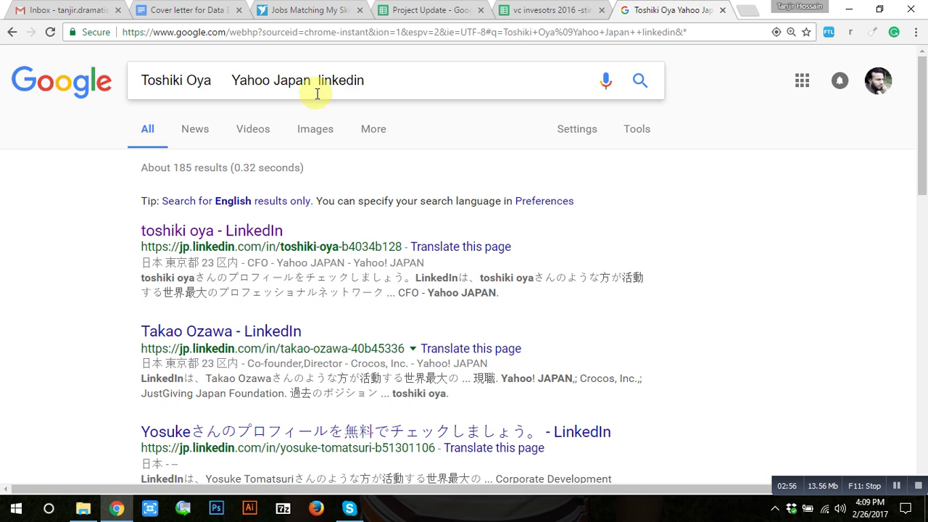
pyautogui.moveTo(310, 80); pyautogui.dragTo(144, 77)
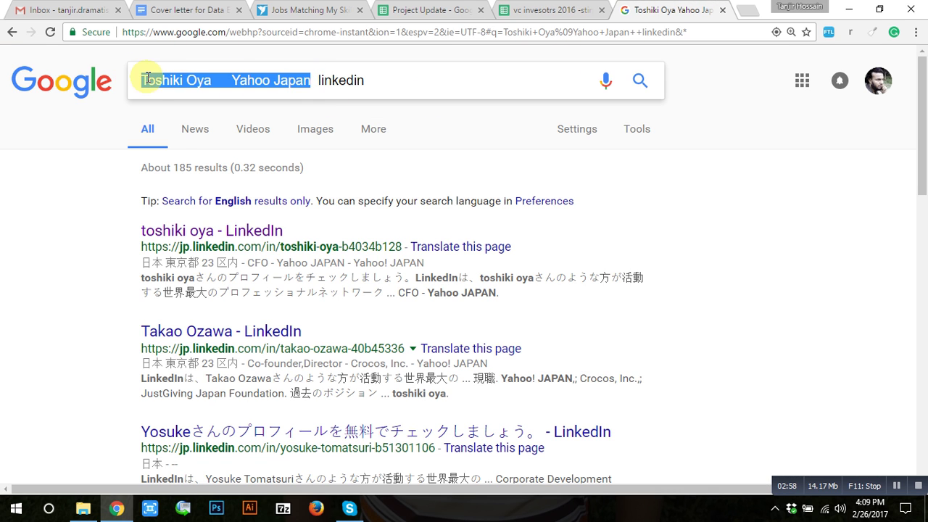
pyautogui.rightClick(157, 81)
pyautogui.click(187, 121)
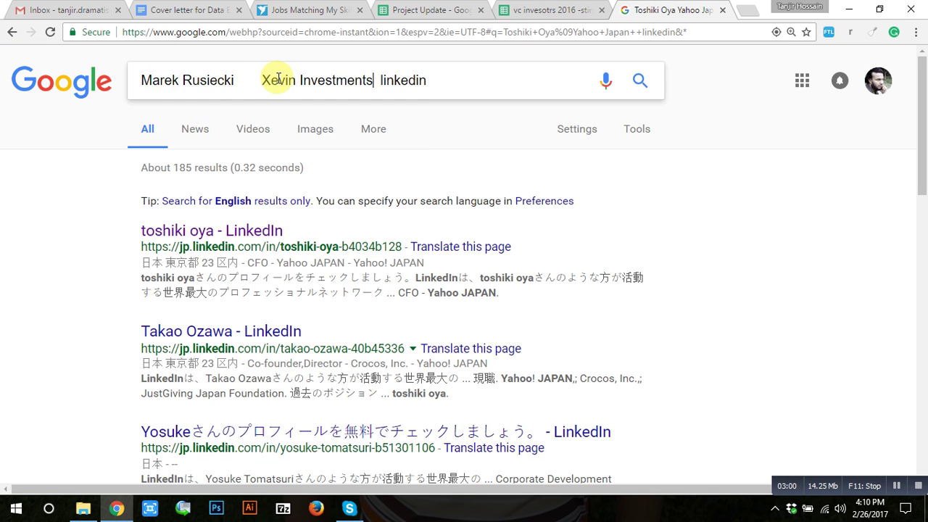
pyautogui.click(639, 81)
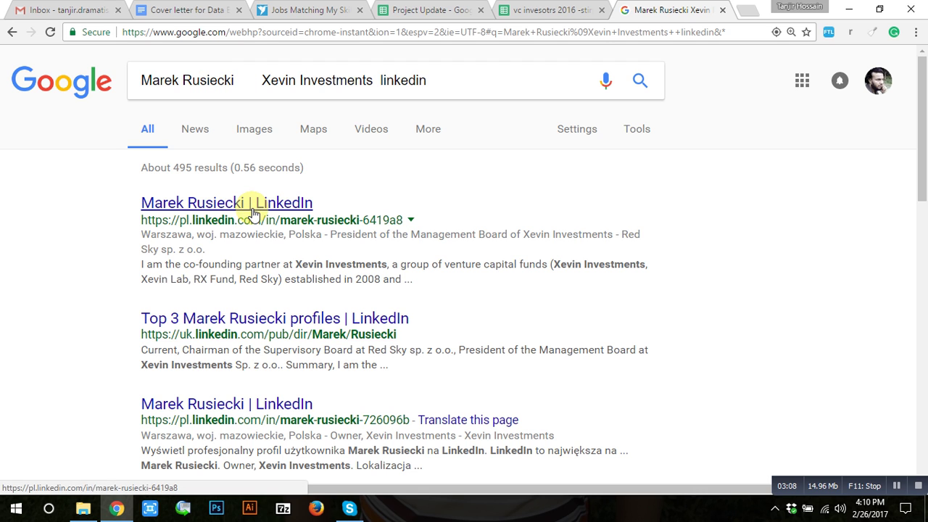
# Check the company name in the query against the results and open the first matching LinkedIn profile in a new tab
pyautogui.moveTo(262, 80); pyautogui.dragTo(374, 80)
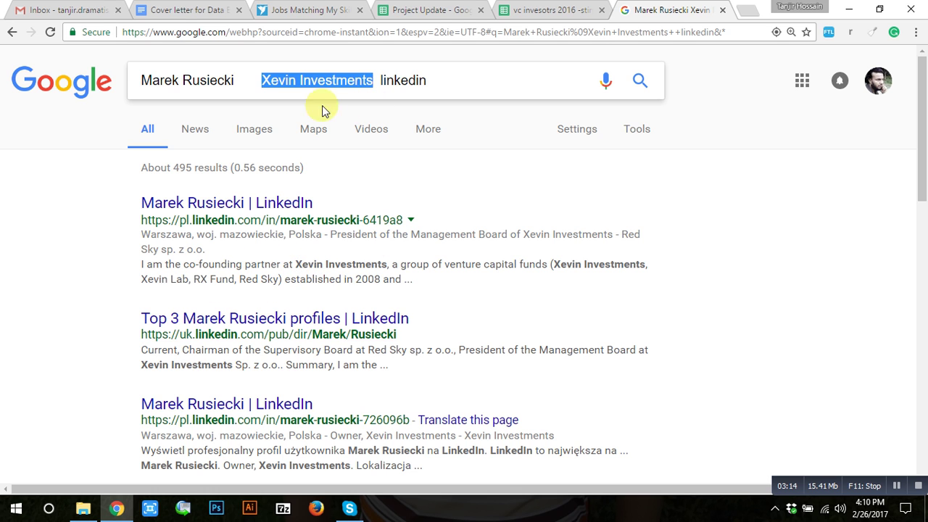
pyautogui.click(319, 78)
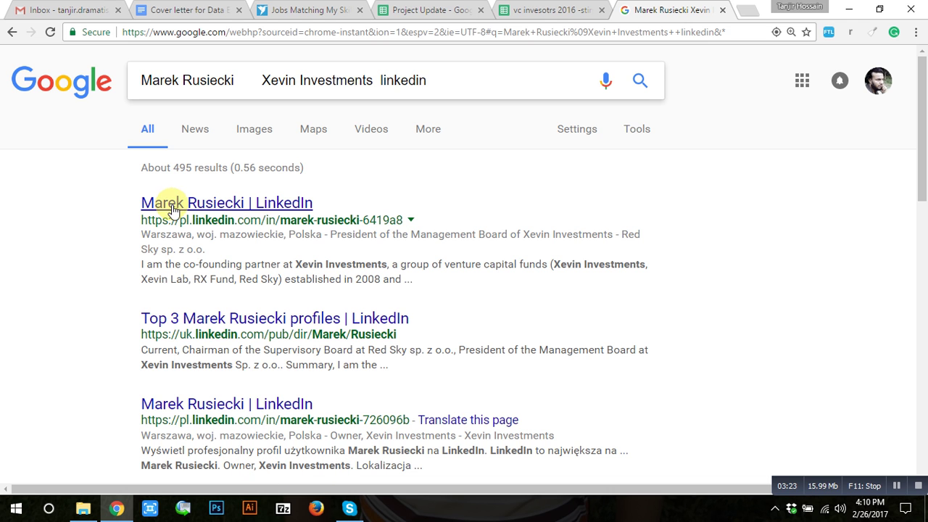
pyautogui.rightClick(219, 203)
pyautogui.click(247, 208)
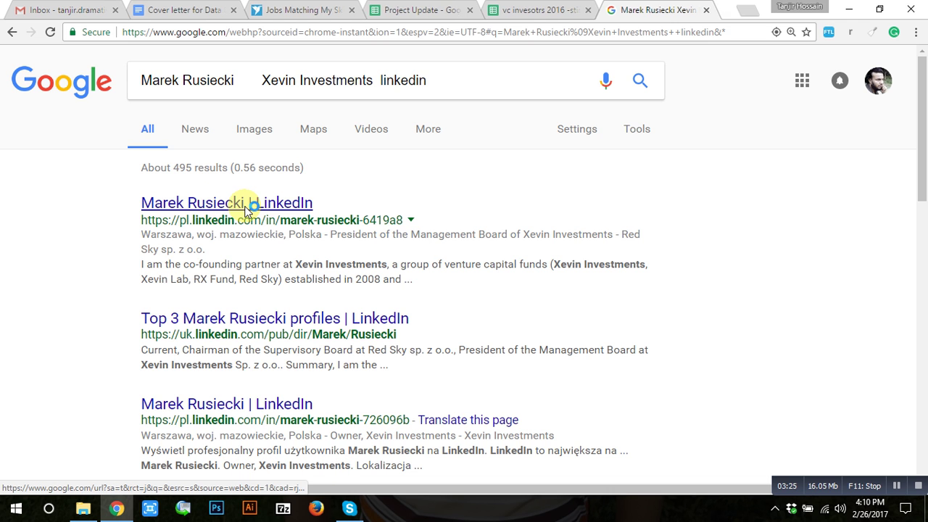
pyautogui.click(663, 10)
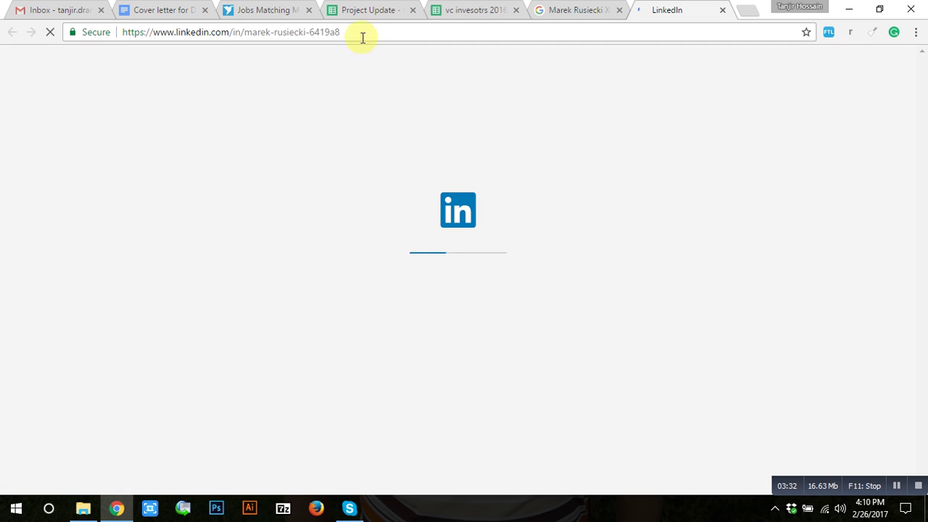
# Copy the profile's web address into the LinkedIn Url cell of row 64 in the spreadsheet
pyautogui.click(359, 32)
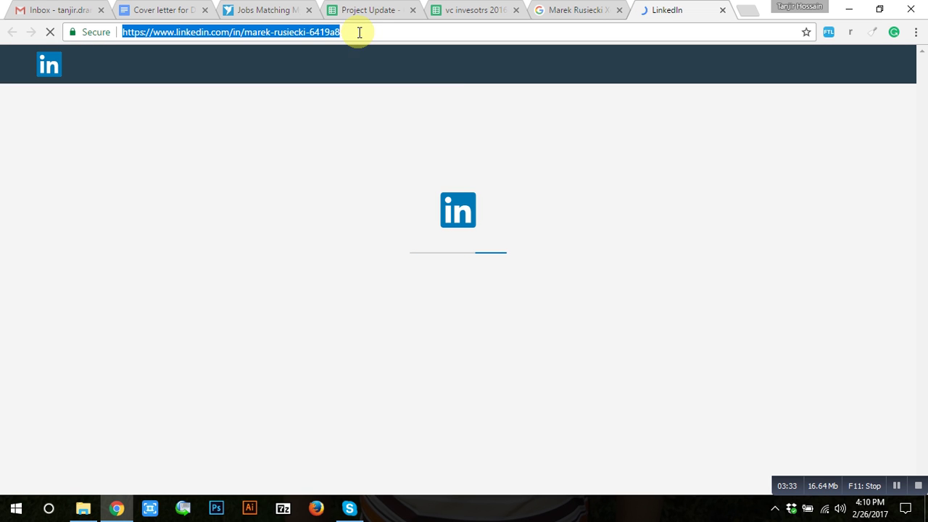
pyautogui.rightClick(321, 34)
pyautogui.click(350, 81)
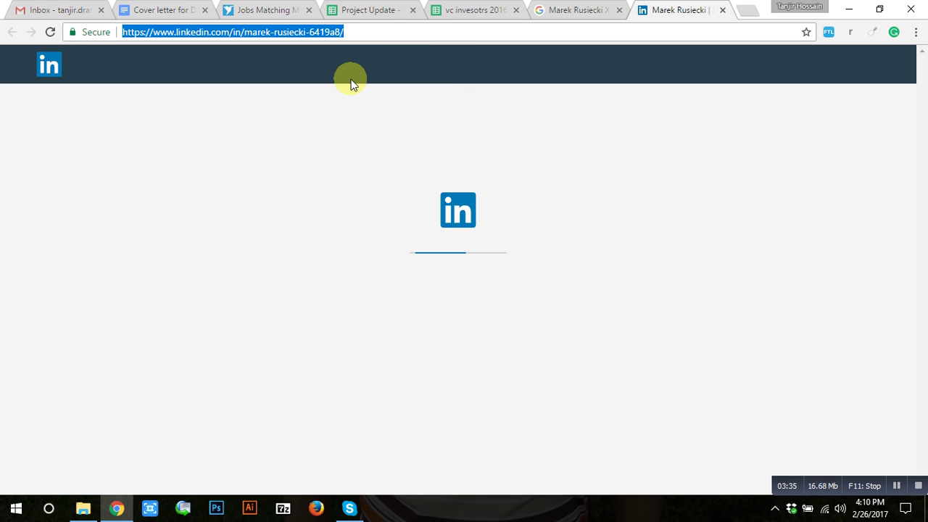
pyautogui.click(461, 9)
pyautogui.click(656, 234)
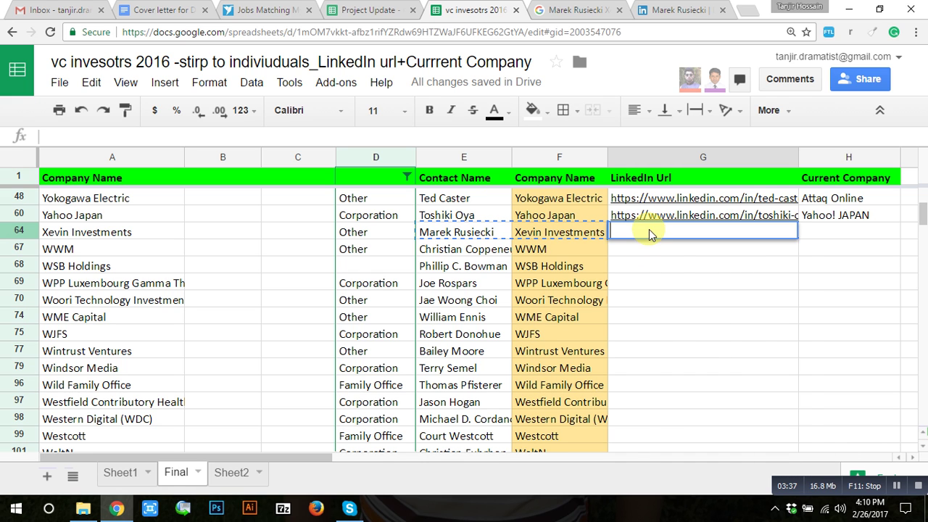
pyautogui.rightClick(649, 234)
pyautogui.click(670, 306)
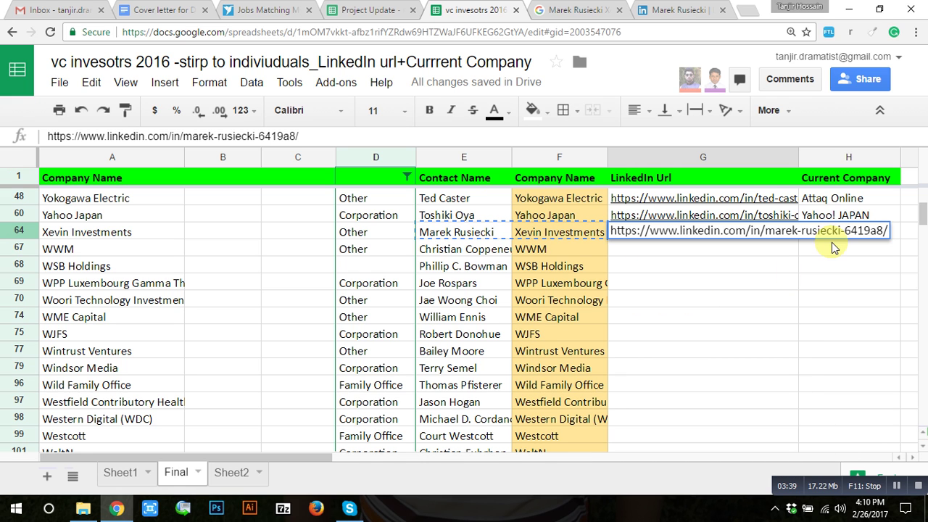
pyautogui.click(829, 236)
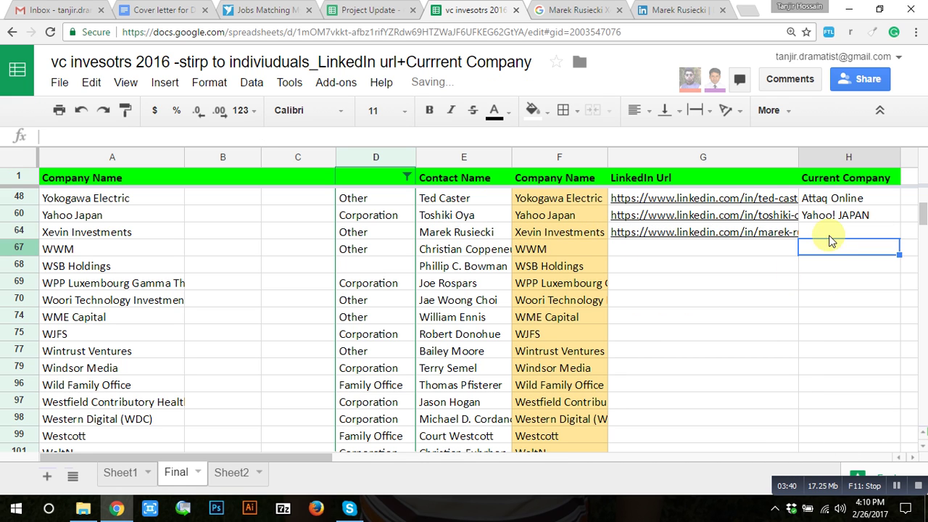
# Check the Experience section of the row 64 contact's LinkedIn profile and copy the current company, Red Sky sp. z o.o., from the profile header
pyautogui.click(670, 7)
pyautogui.scroll(-3, 201, 341)
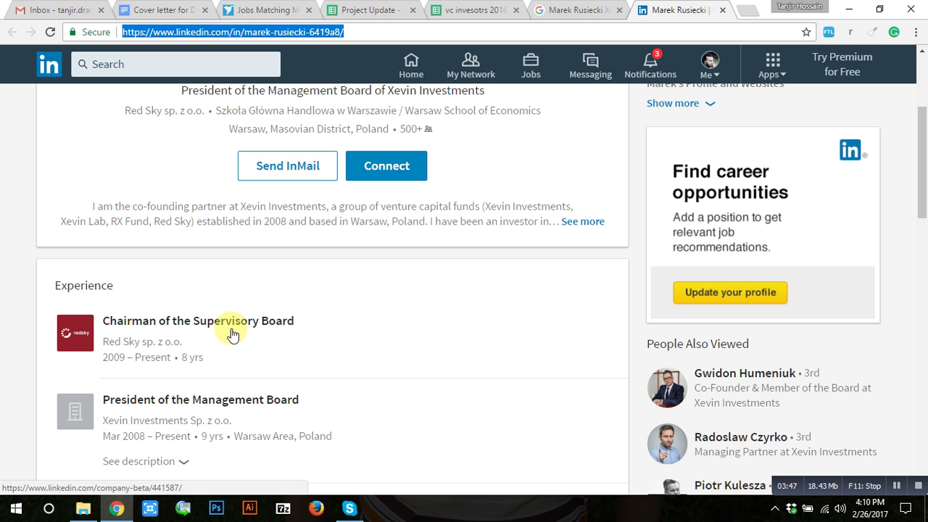
pyautogui.scroll(-2, 309, 333)
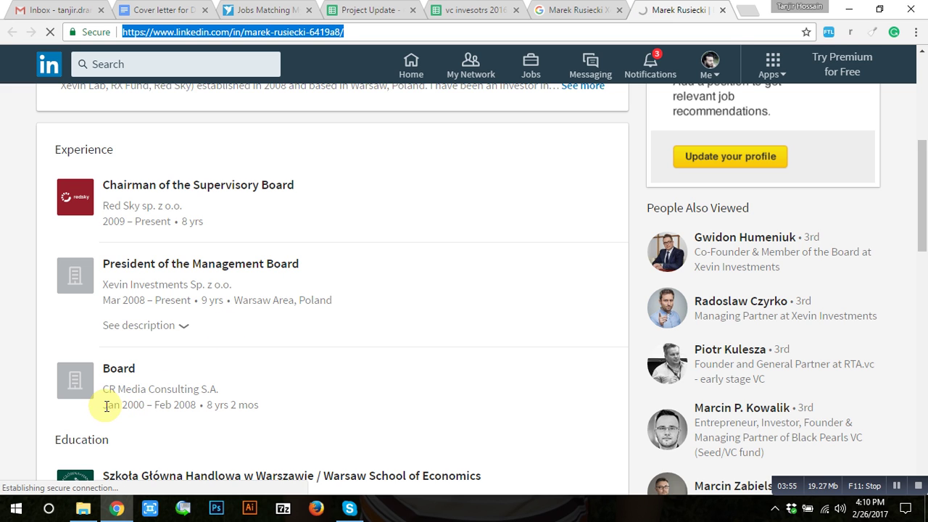
pyautogui.moveTo(106, 406); pyautogui.dragTo(200, 406)
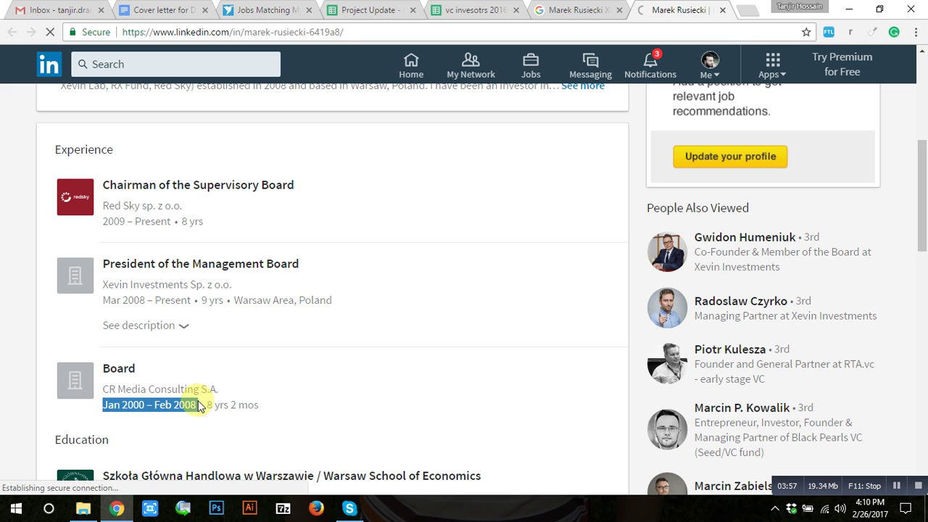
pyautogui.click(191, 405)
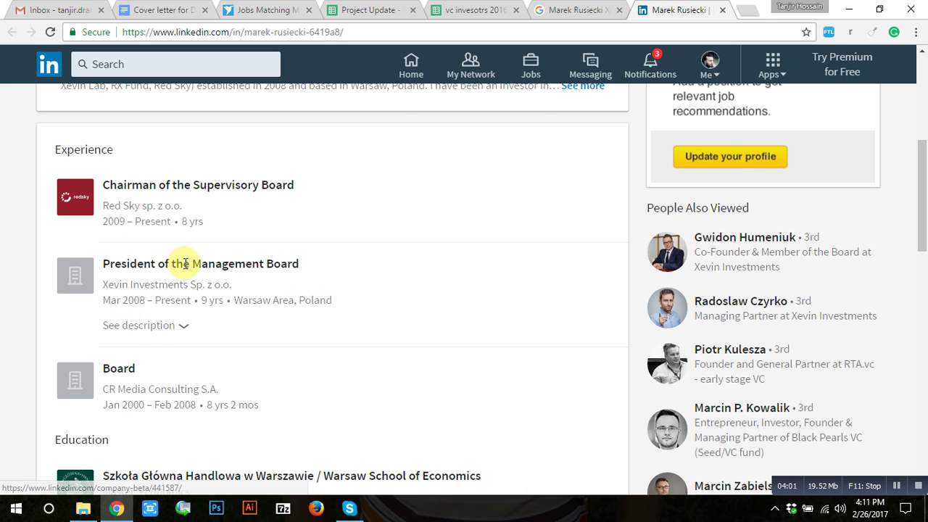
pyautogui.scroll(2, 187, 268)
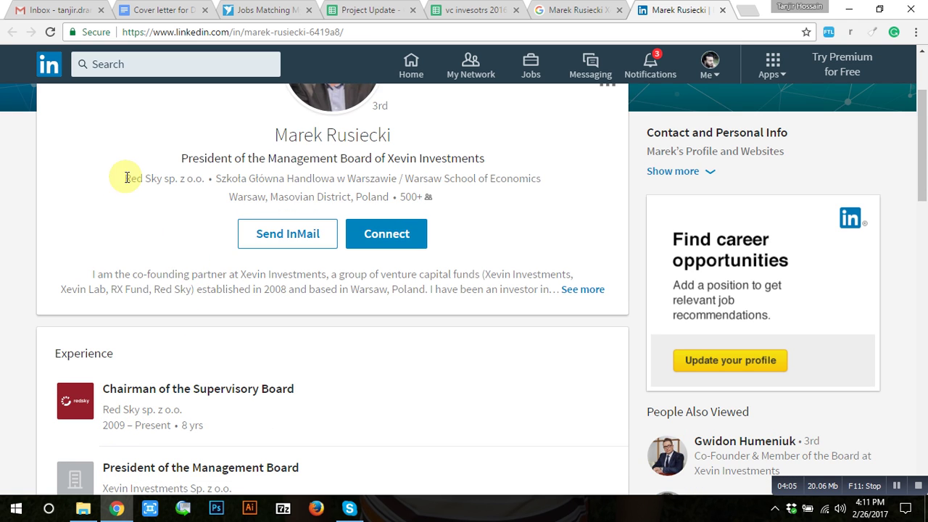
pyautogui.moveTo(124, 178); pyautogui.dragTo(190, 177)
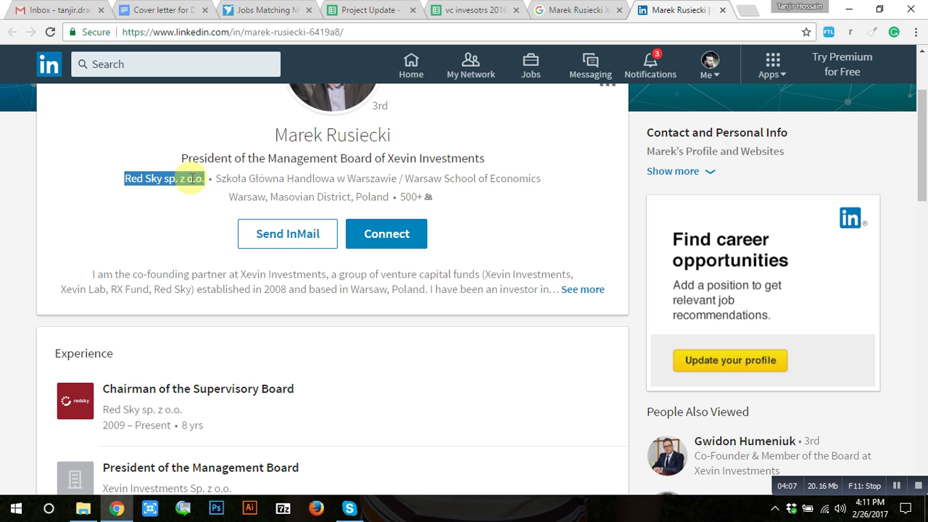
pyautogui.rightClick(190, 178)
pyautogui.click(221, 190)
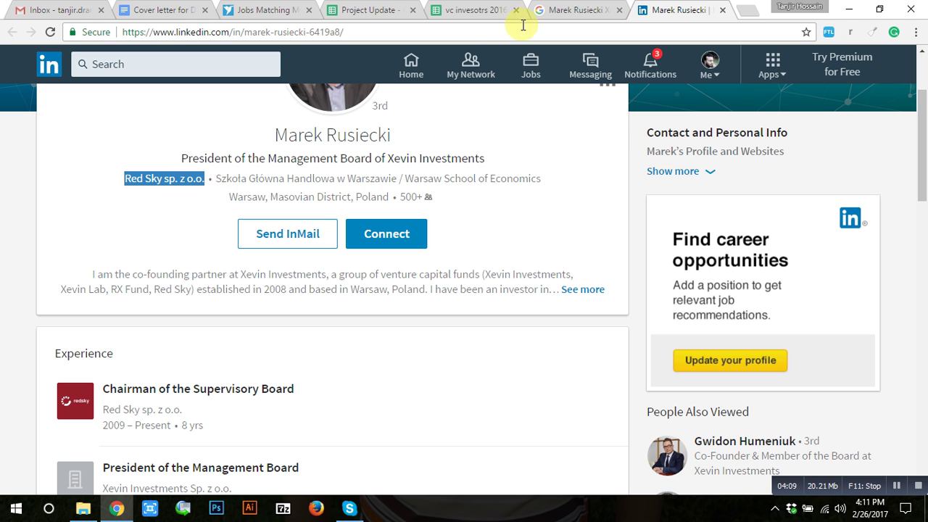
# Paste the copied company name into the Current Company cell of row 64 in the investor spreadsheet
pyautogui.click(472, 10)
pyautogui.rightClick(821, 231)
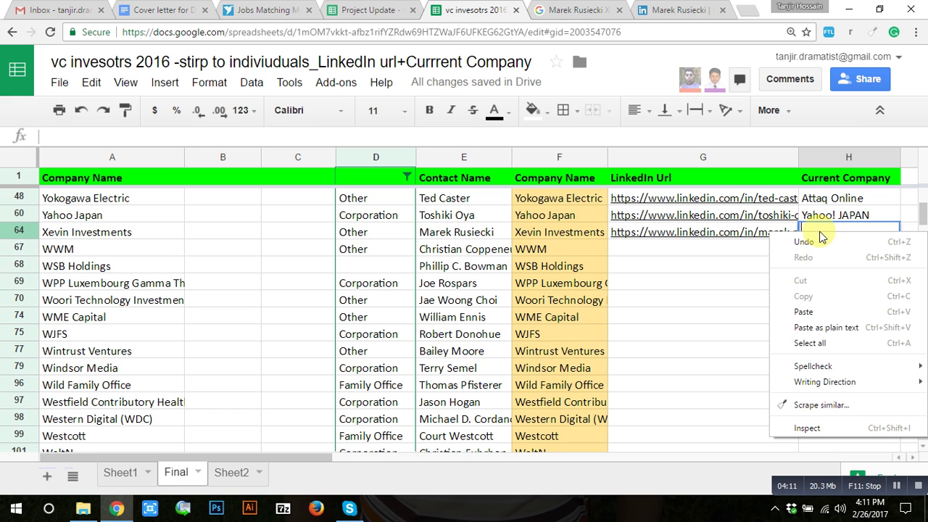
pyautogui.click(803, 309)
pyautogui.click(708, 239)
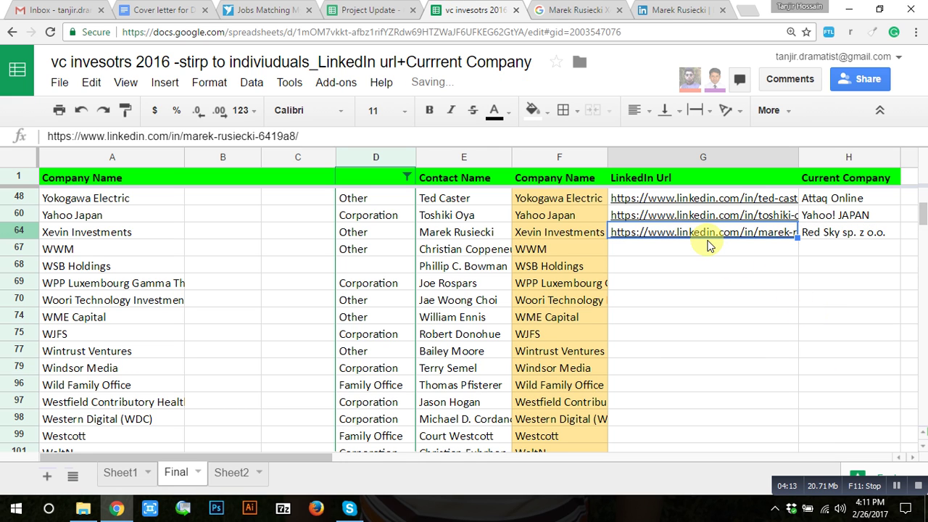
pyautogui.click(707, 248)
pyautogui.click(813, 255)
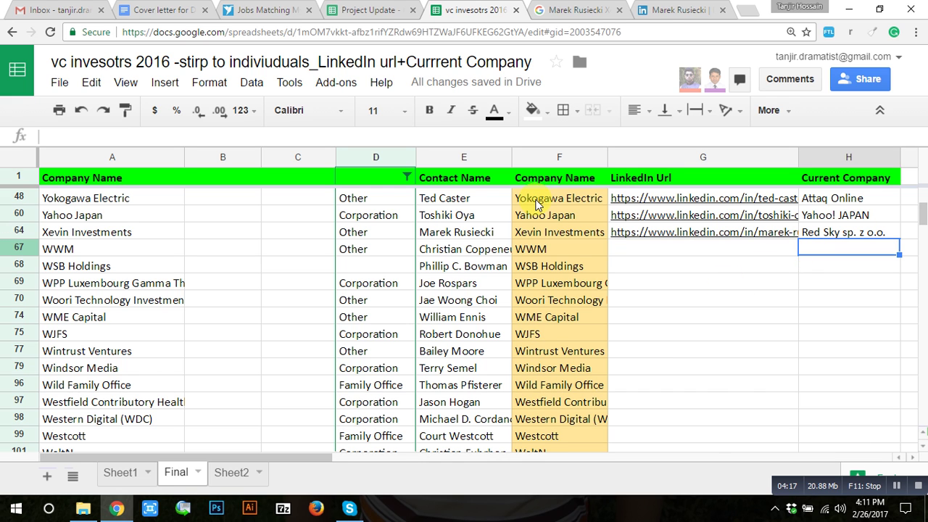
pyautogui.click(534, 155)
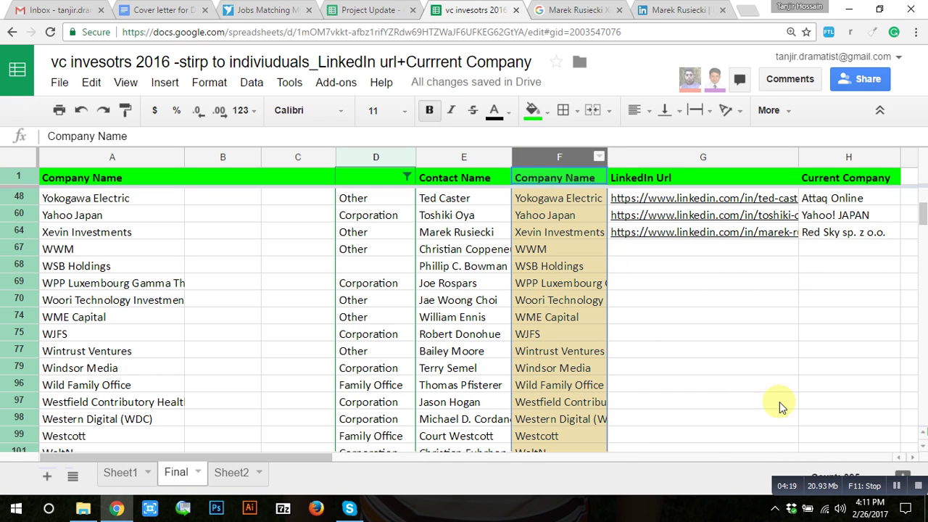
pyautogui.click(686, 250)
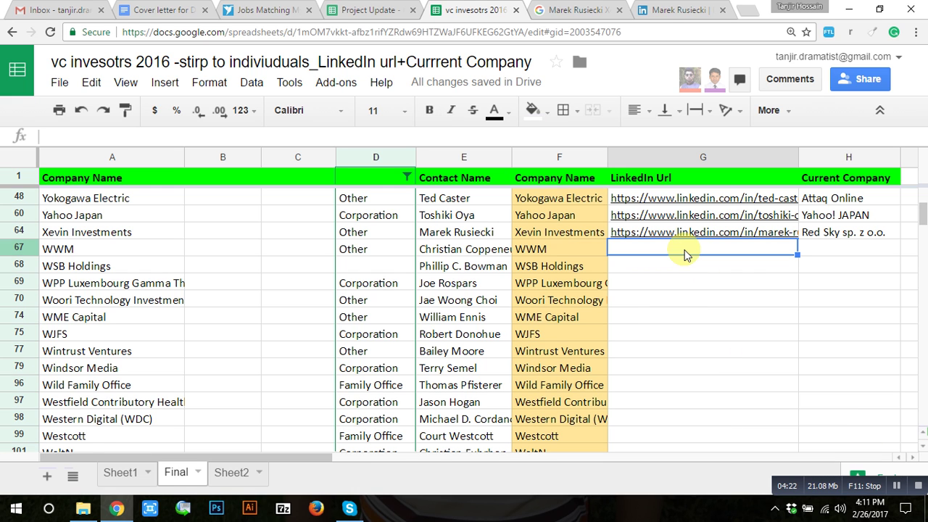
pyautogui.click(812, 247)
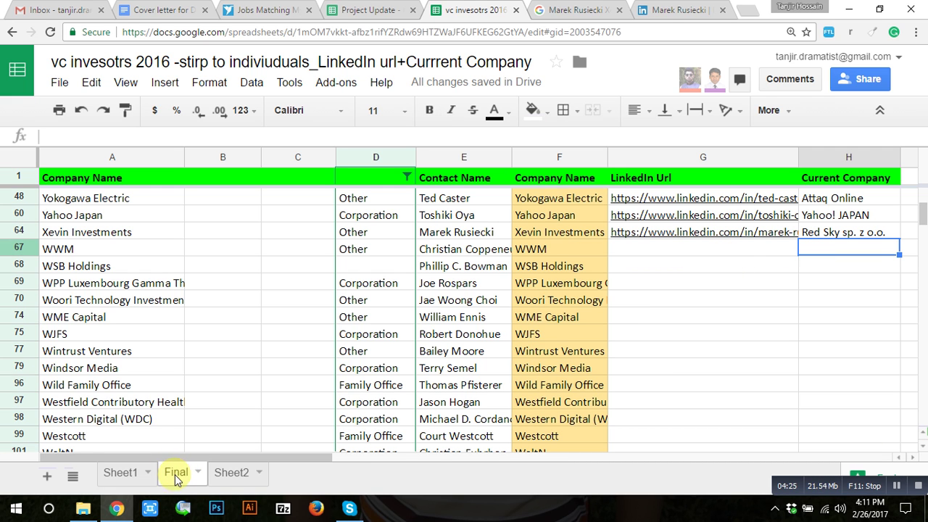
pyautogui.click(694, 351)
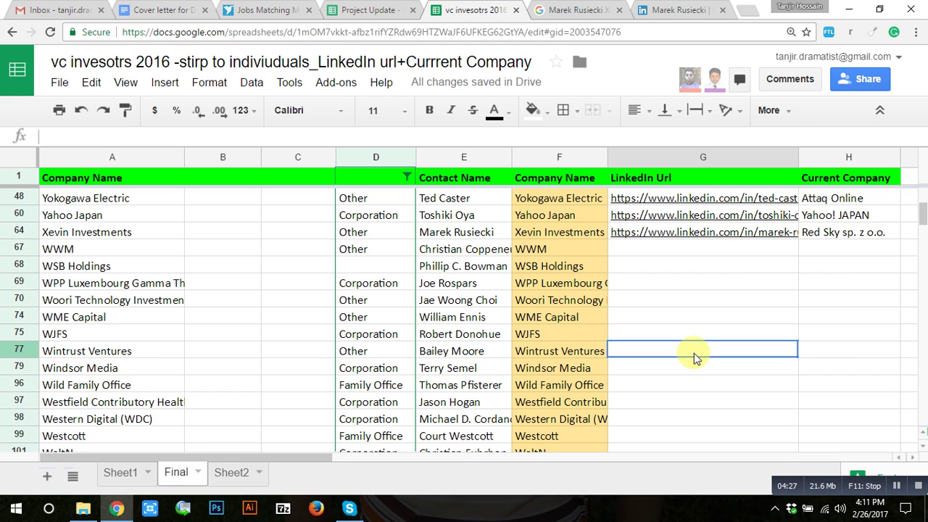